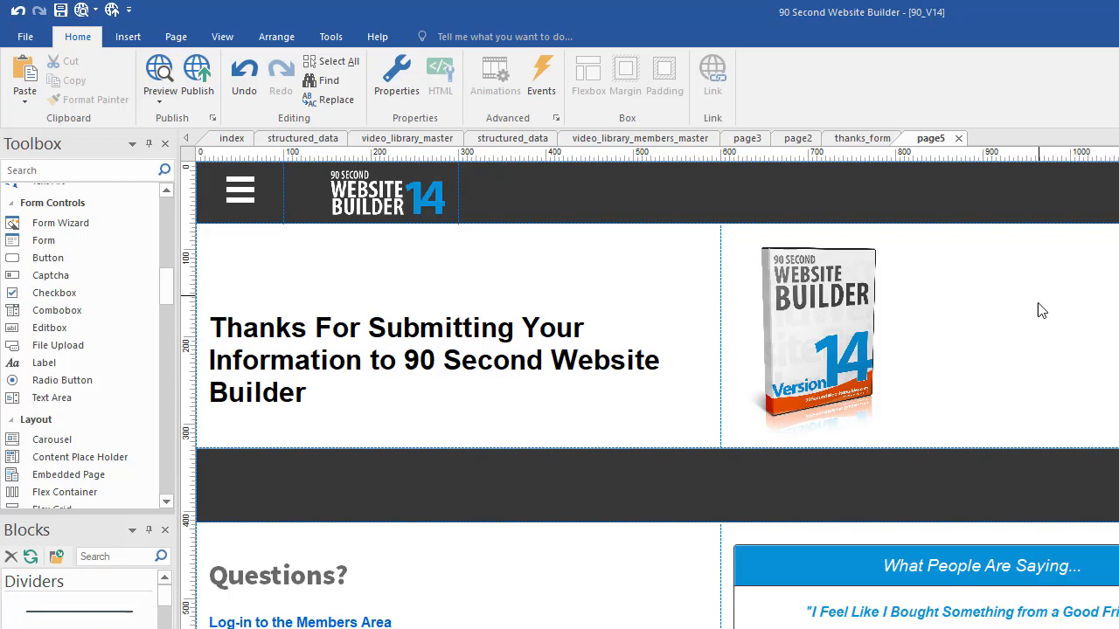
Select the right-hand column that holds the product box image
{"action": "left_click", "coordinate": [1045, 364]}
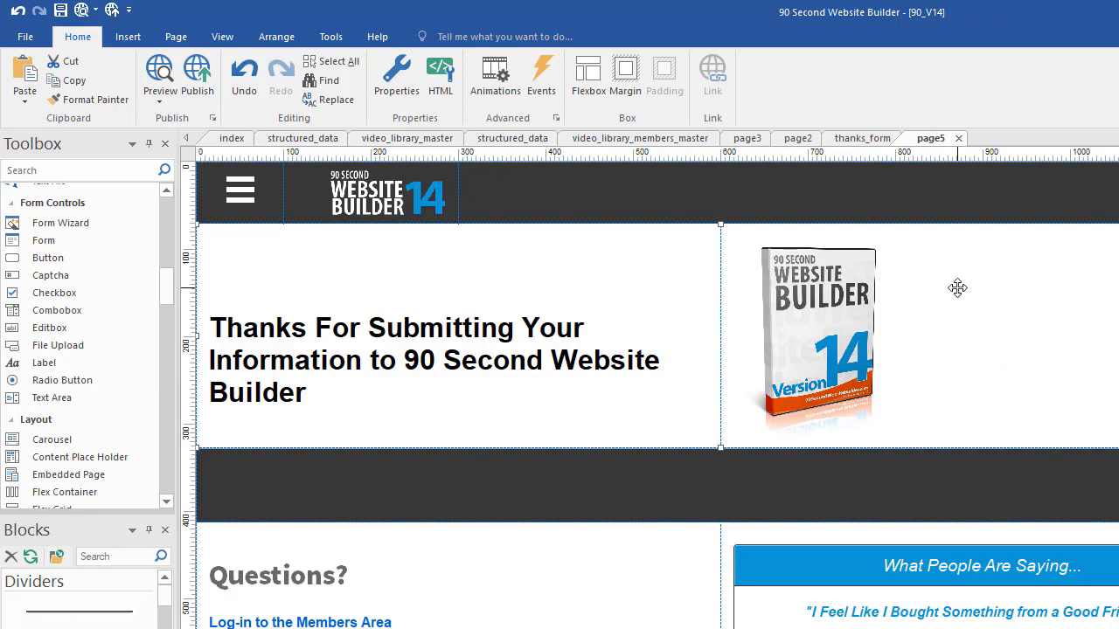
{"action": "left_click", "coordinate": [802, 329]}
{"action": "double_click", "coordinate": [802, 328]}
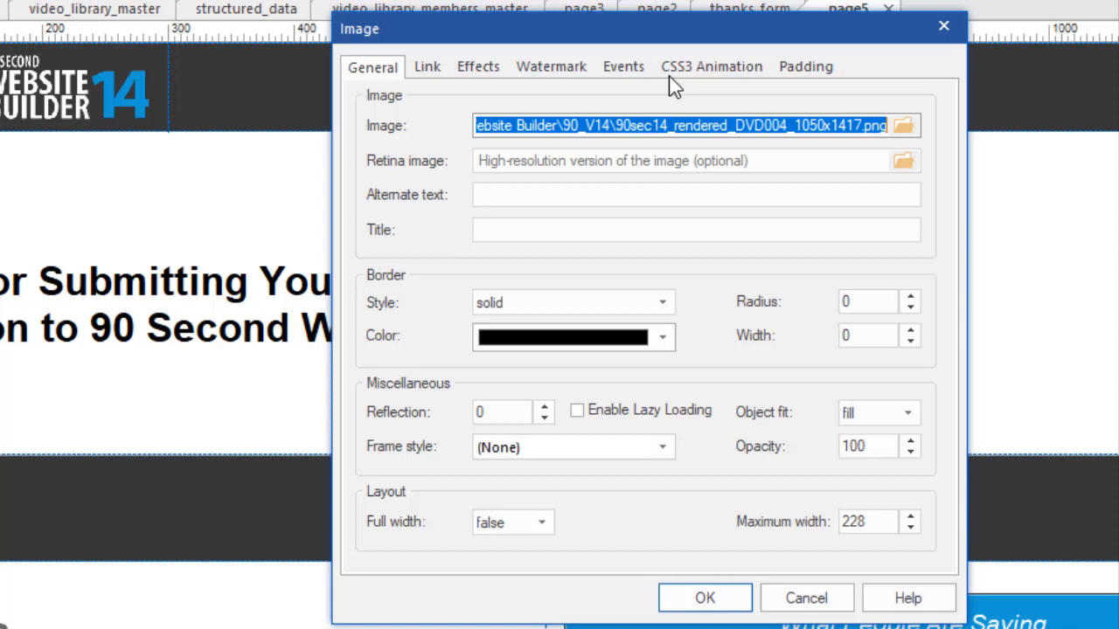
{"action": "left_click", "coordinate": [711, 67]}
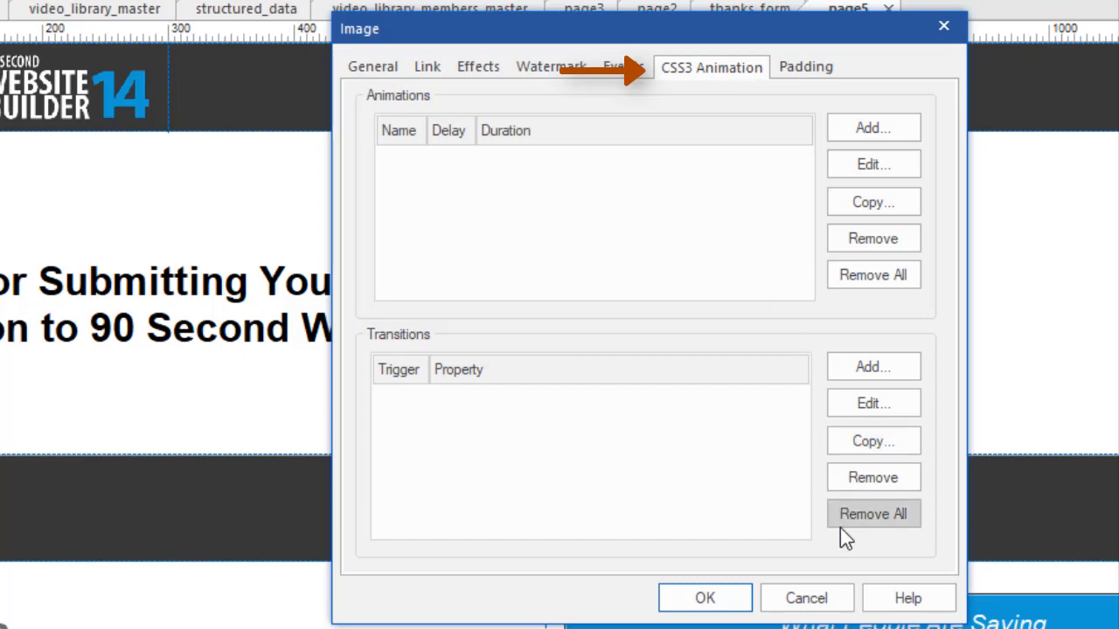
{"action": "left_click", "coordinate": [806, 597]}
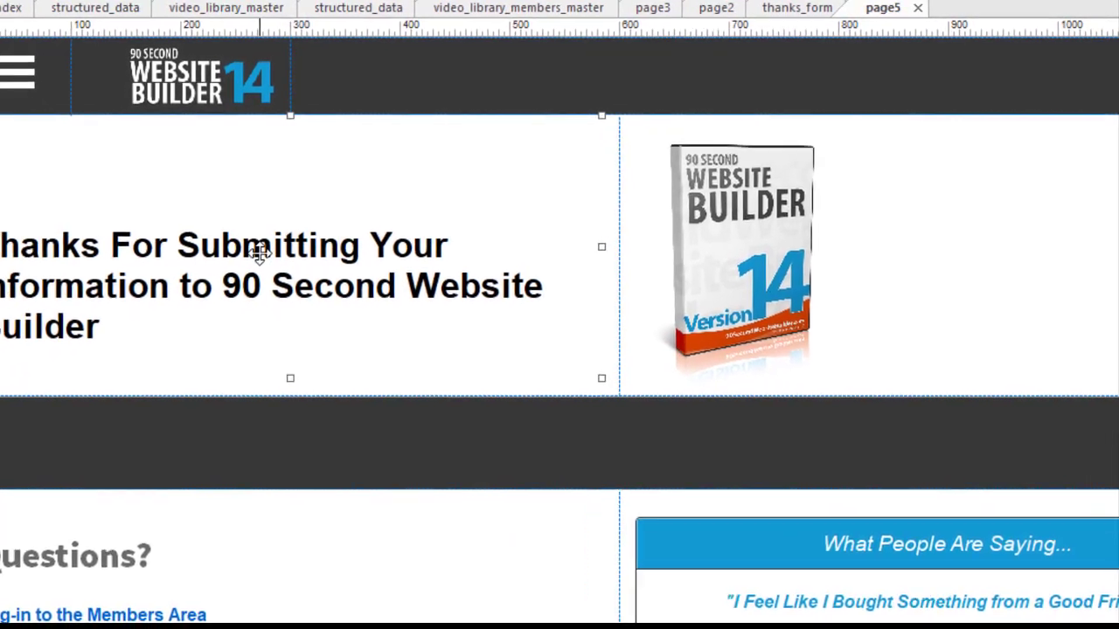
{"action": "right_click", "coordinate": [260, 251]}
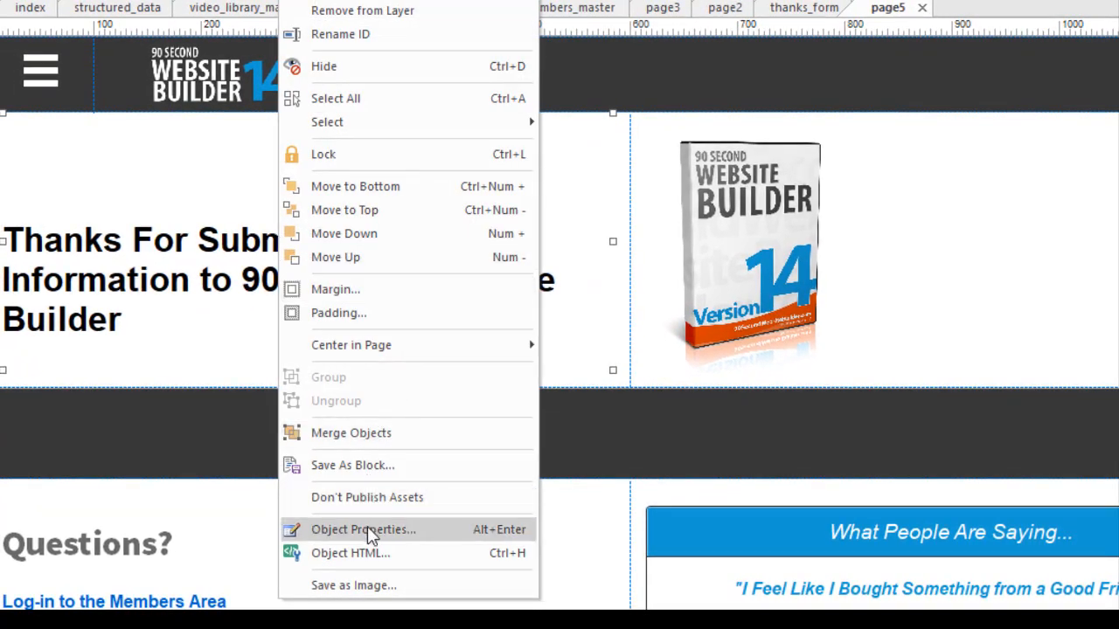
{"action": "left_click", "coordinate": [367, 529]}
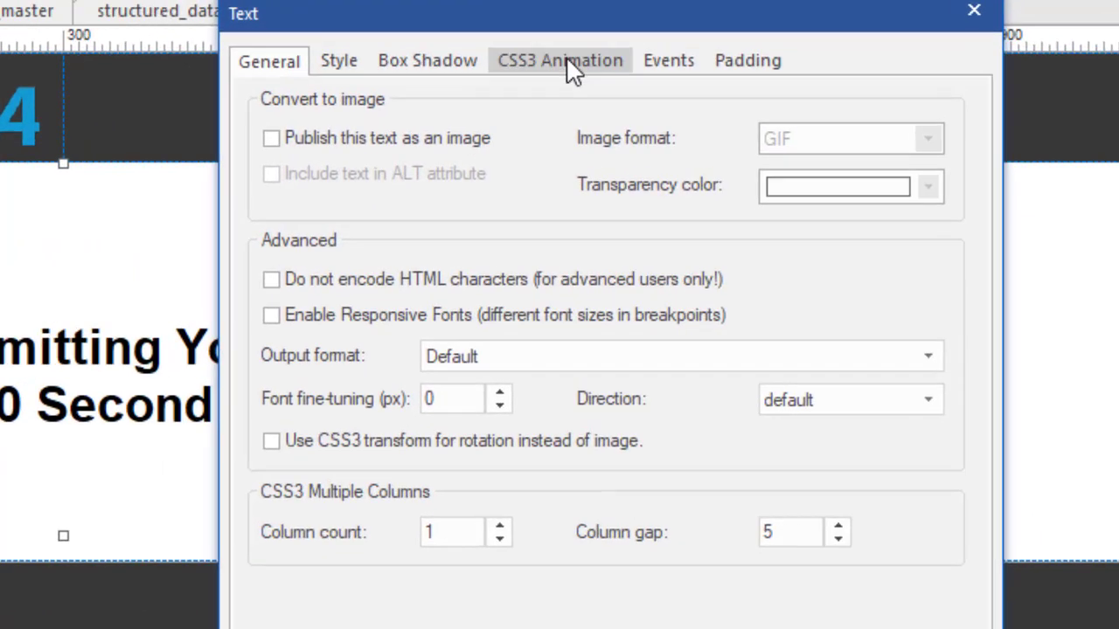
{"action": "left_click", "coordinate": [715, 172]}
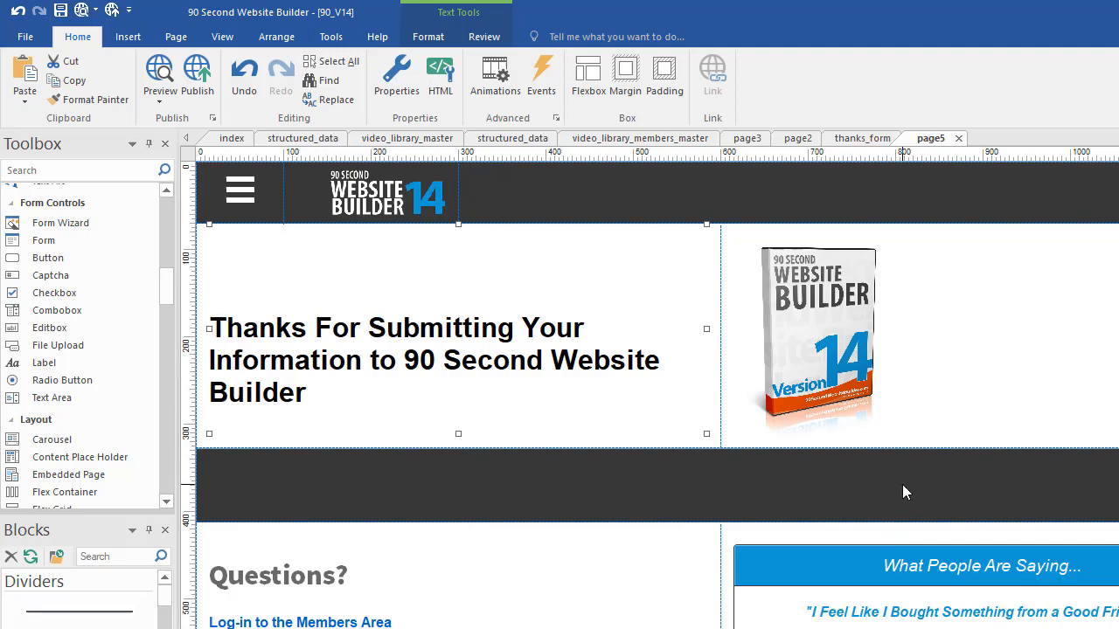
{"action": "left_click", "coordinate": [1007, 381]}
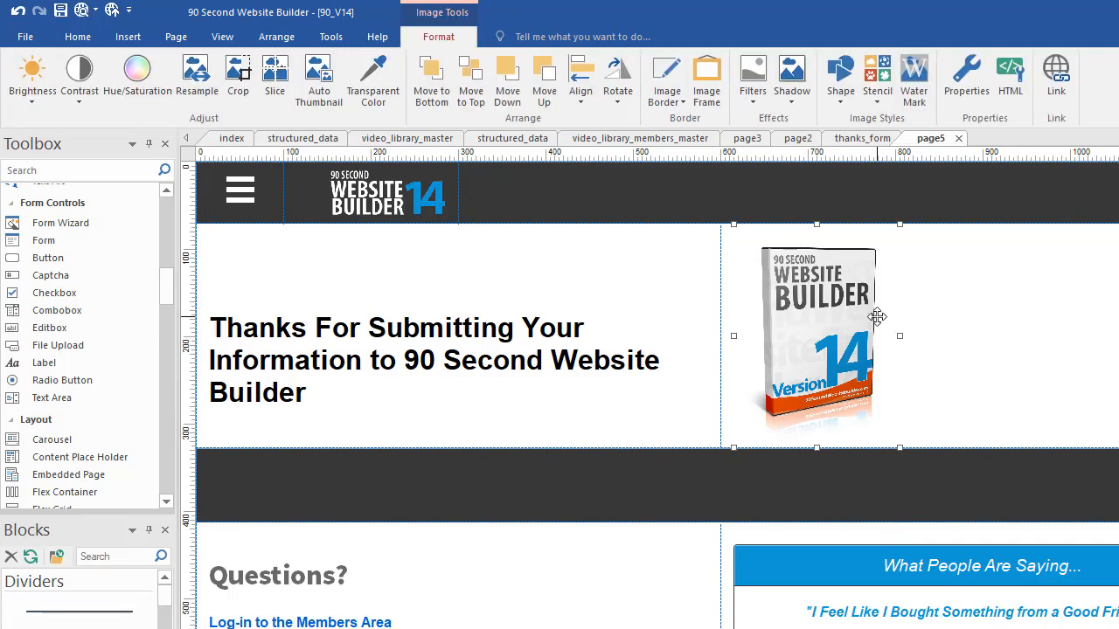
{"action": "double_click", "coordinate": [843, 321]}
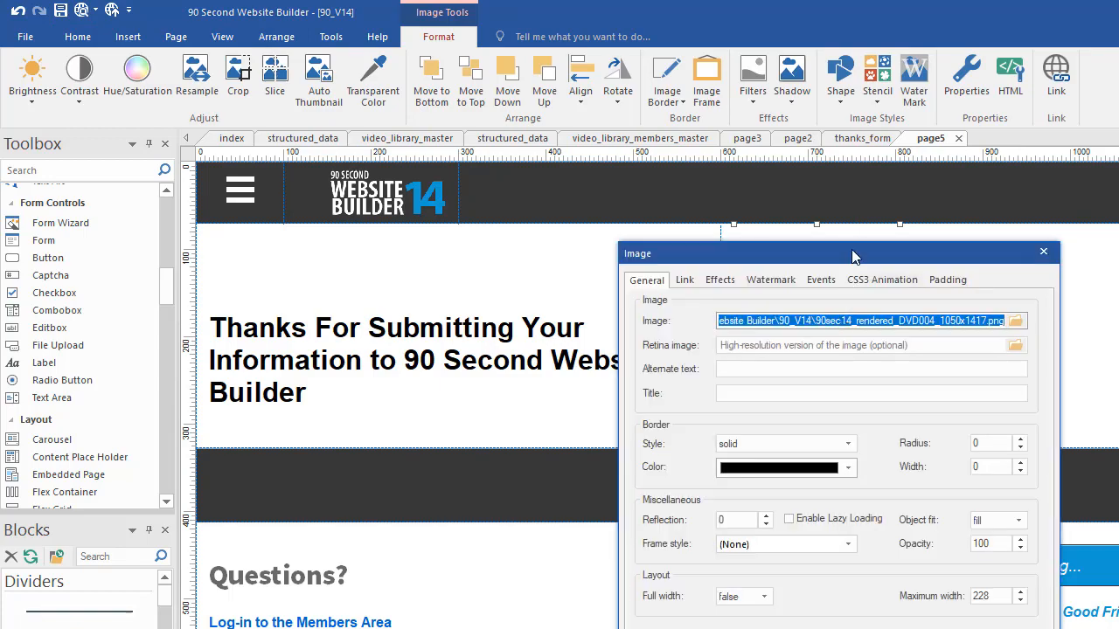
{"action": "left_click_drag", "start_coordinate": [855, 255], "coordinate": [792, 120]}
{"action": "left_click", "coordinate": [831, 148]}
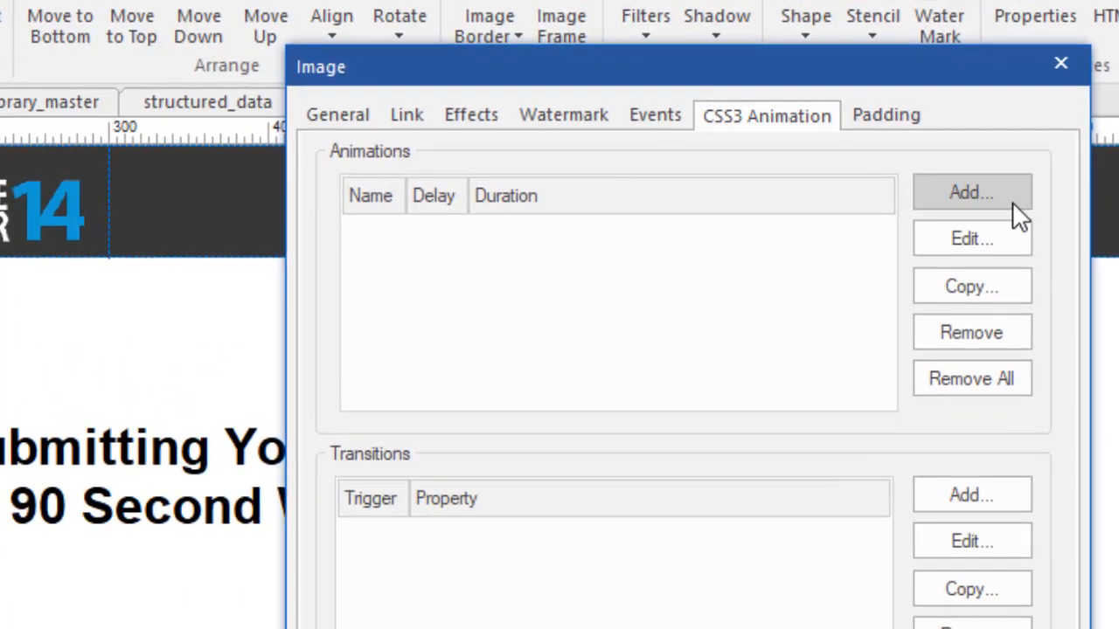
{"action": "left_click", "coordinate": [972, 192]}
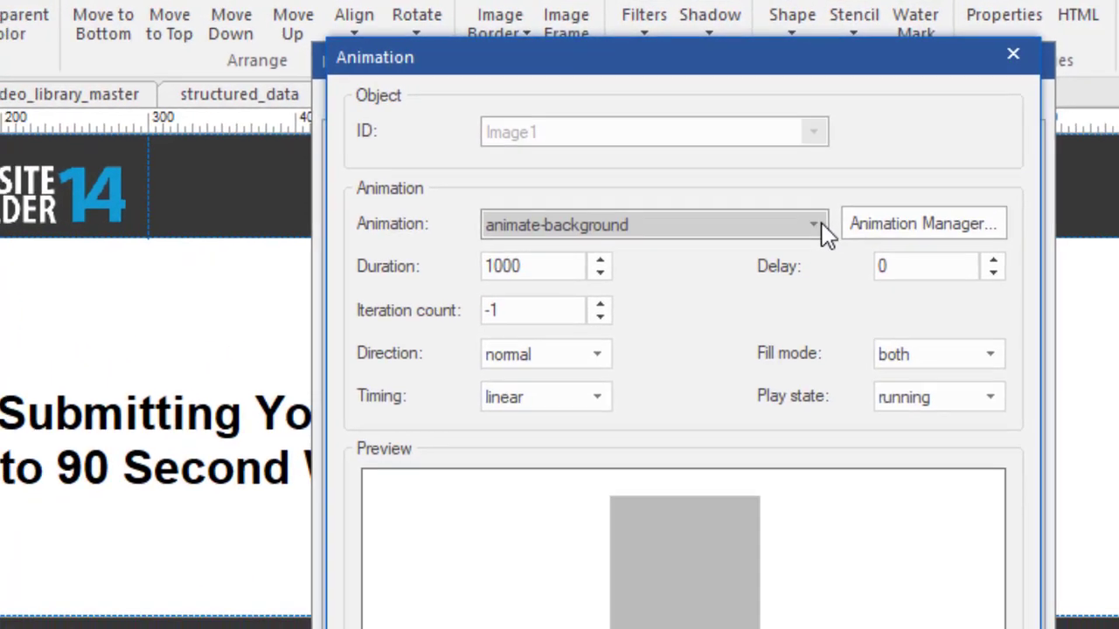
{"action": "left_click", "coordinate": [825, 239]}
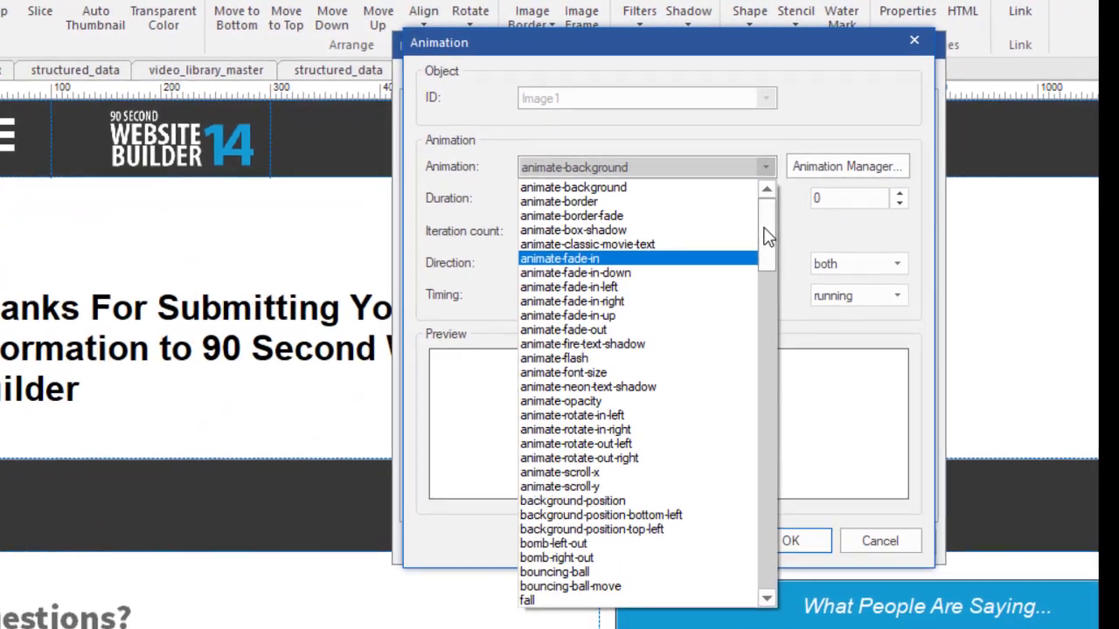
{"action": "left_click_drag", "start_coordinate": [767, 234], "coordinate": [766, 249]}
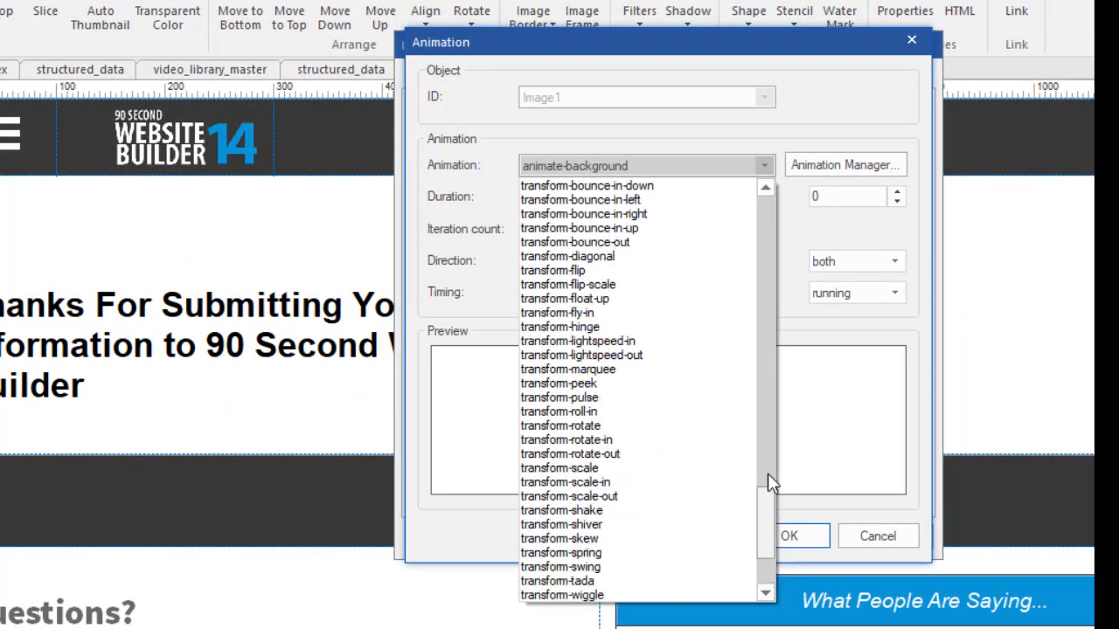
{"action": "scroll", "coordinate": [744, 244], "scroll_direction": "up", "scroll_amount": 3}
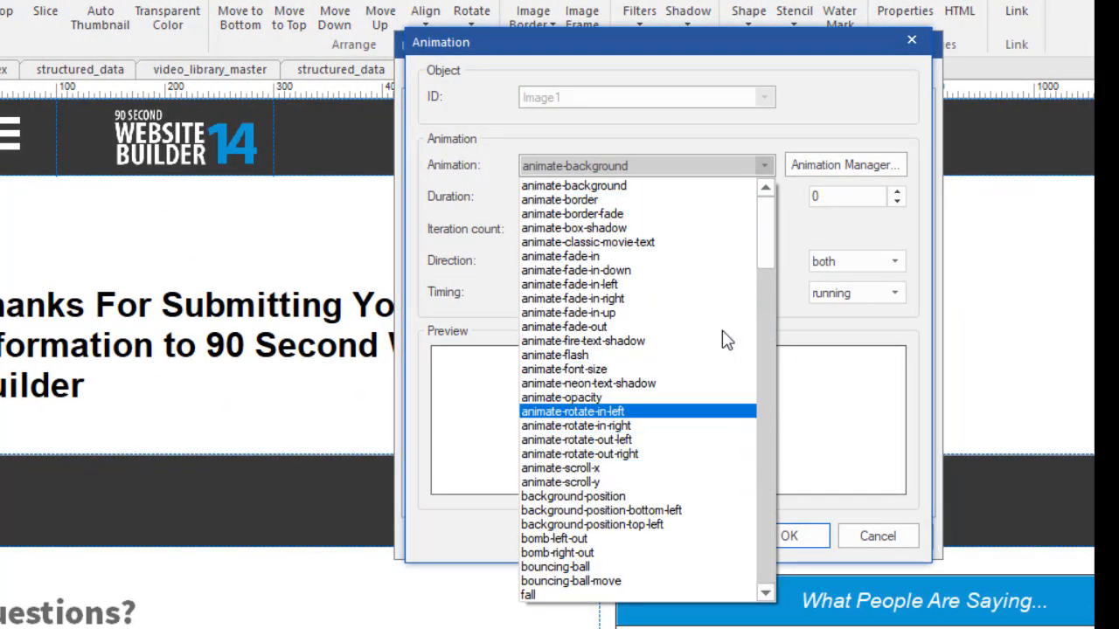
{"action": "left_click", "coordinate": [745, 166]}
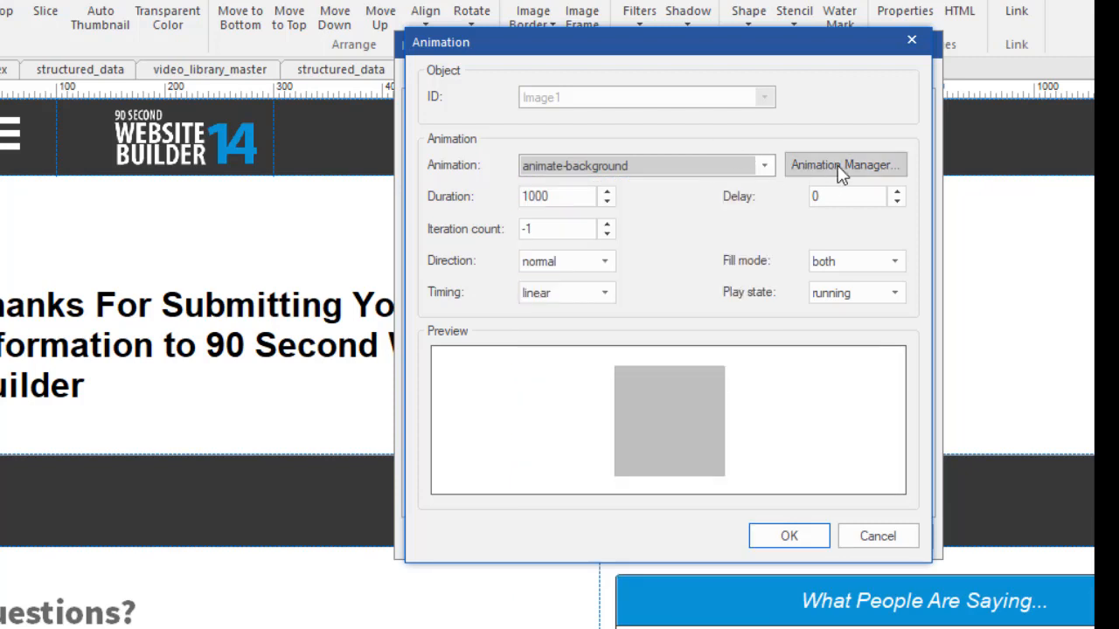
{"action": "left_click", "coordinate": [878, 536]}
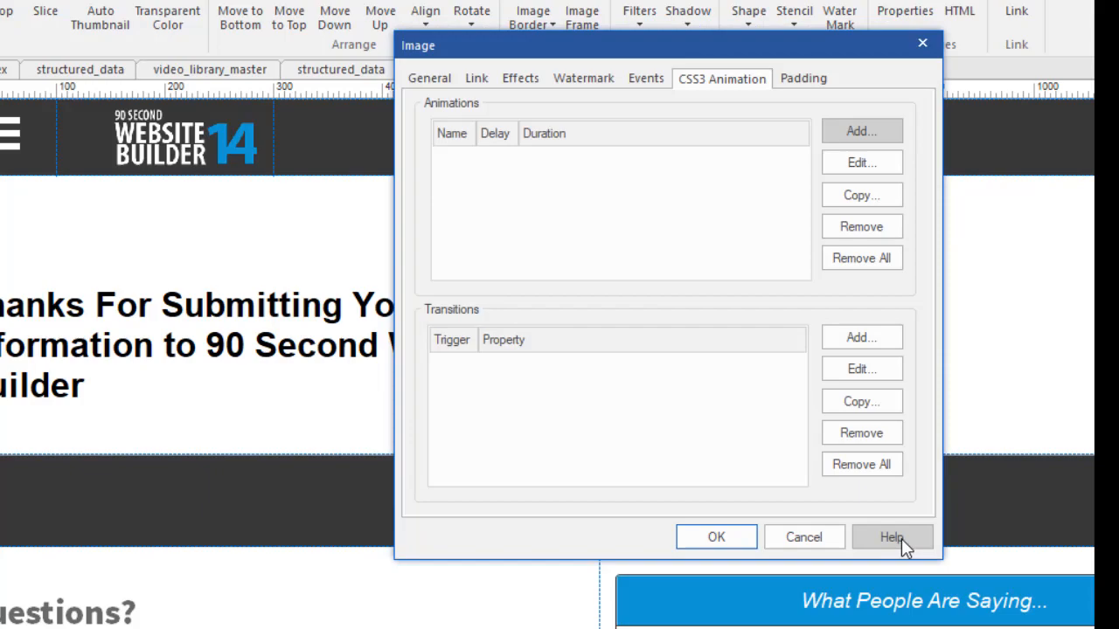
{"action": "left_click", "coordinate": [804, 536]}
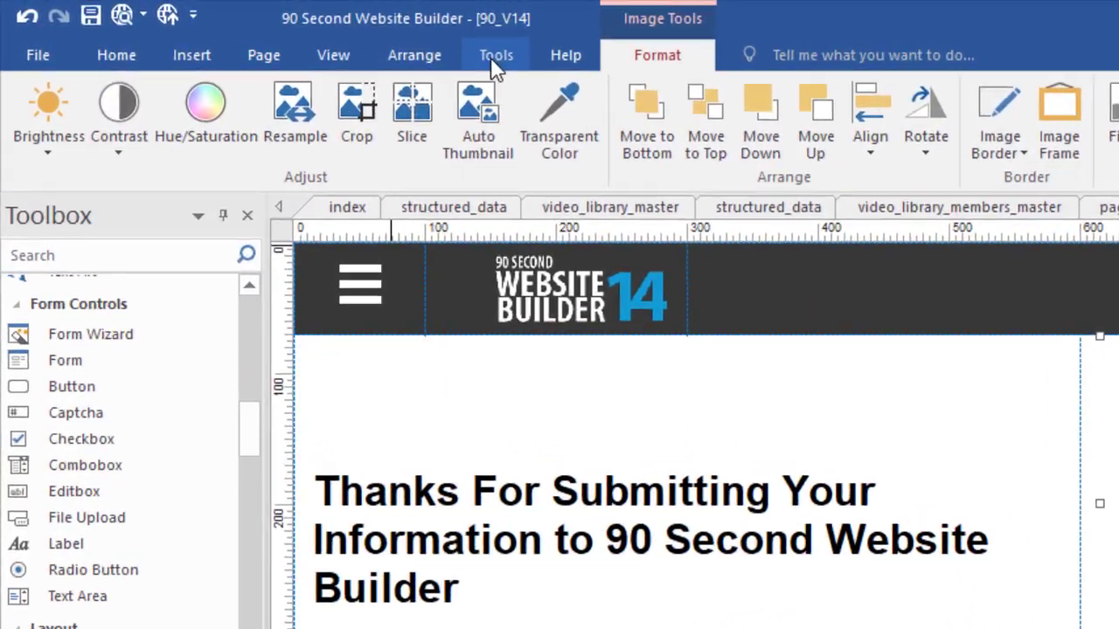
{"action": "left_click", "coordinate": [376, 33]}
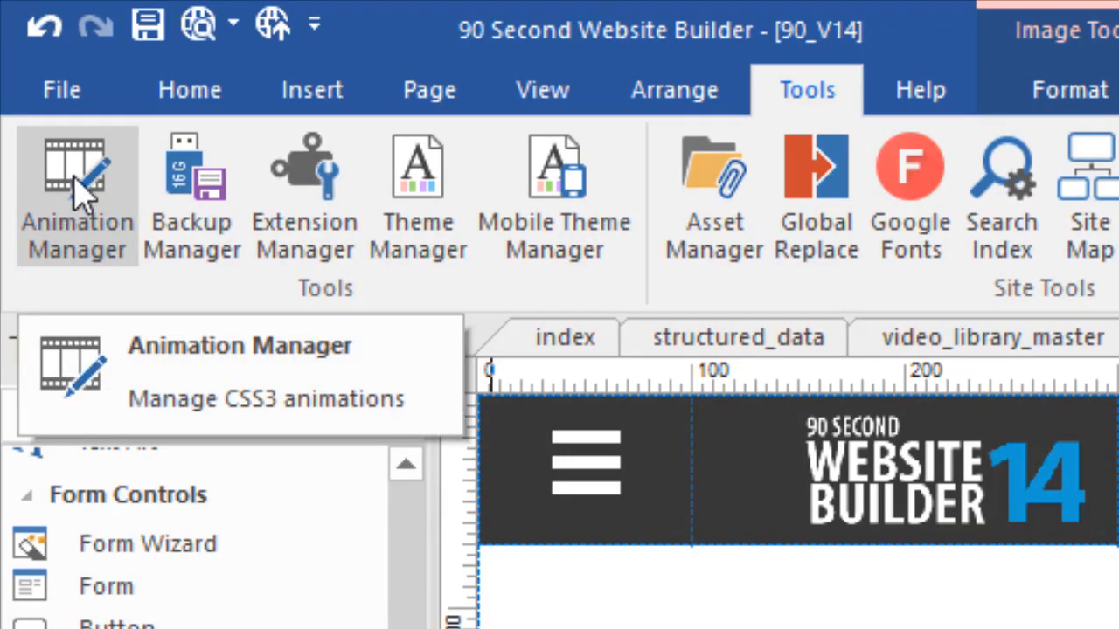
{"action": "left_click", "coordinate": [83, 188]}
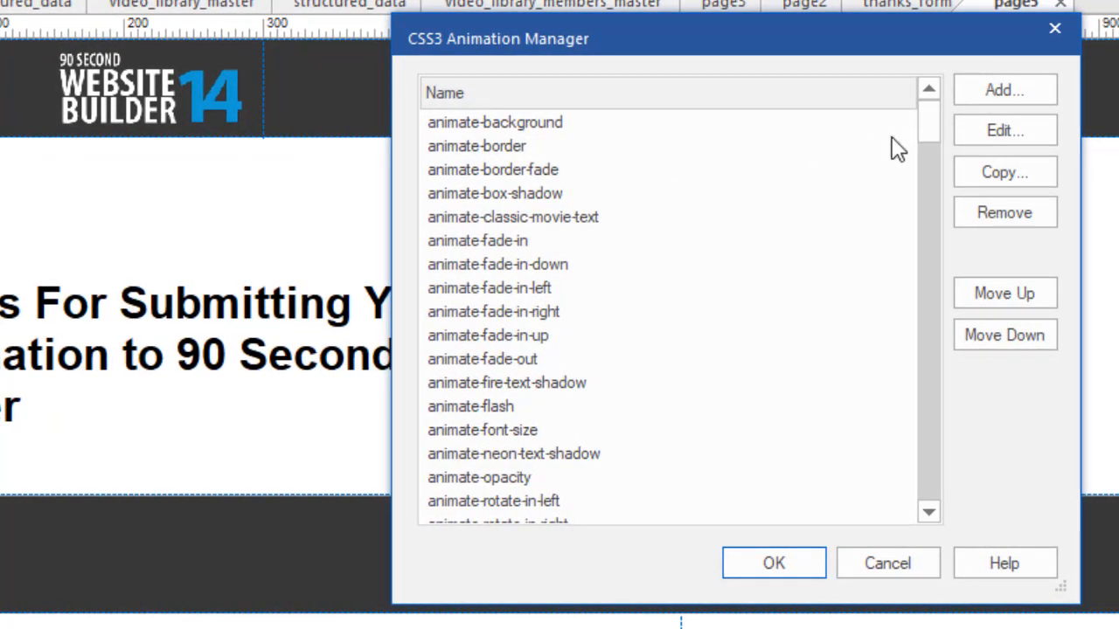
{"action": "mouse_move", "coordinate": [928, 118]}
{"action": "left_mouse_down"}
{"action": "mouse_move", "coordinate": [929, 507]}
{"action": "mouse_move", "coordinate": [929, 114]}
{"action": "left_mouse_up"}
{"action": "left_click", "coordinate": [478, 125]}
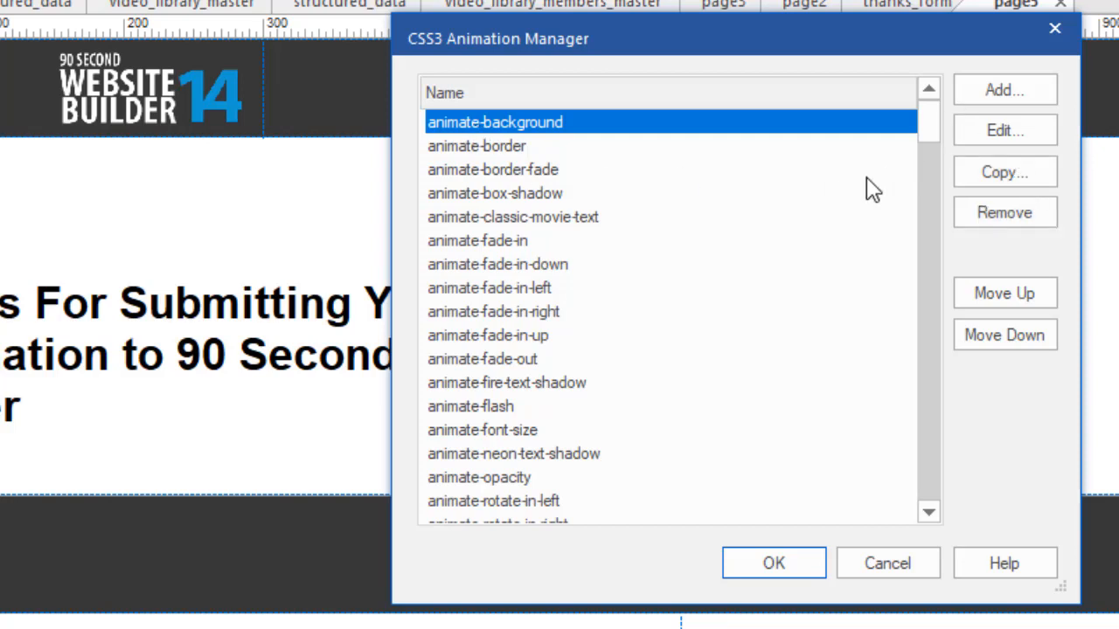
{"action": "left_click", "coordinate": [971, 132]}
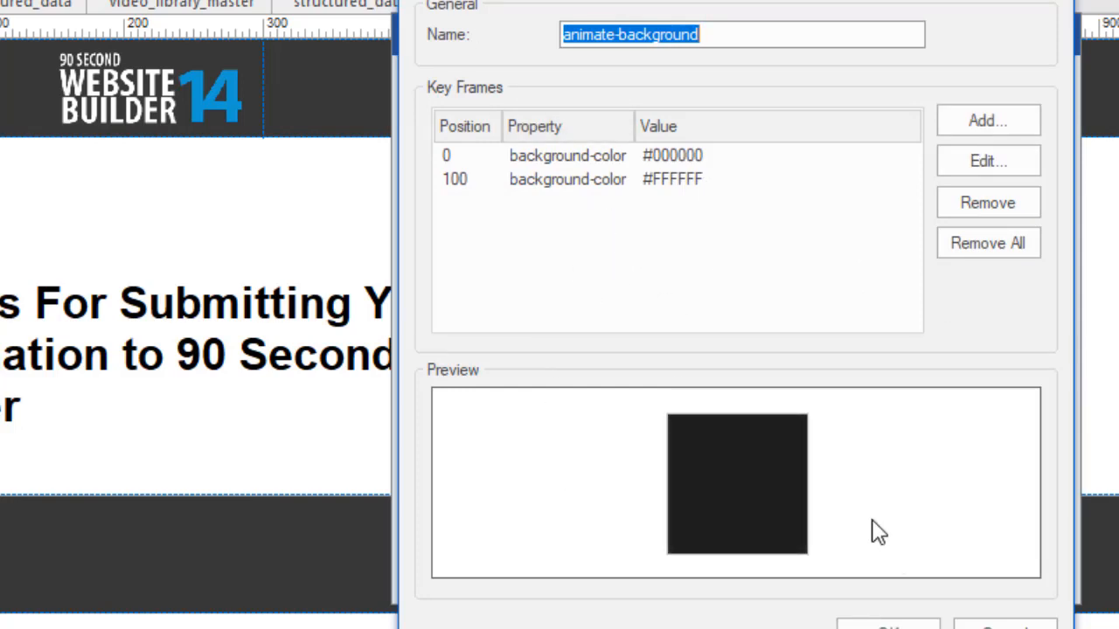
{"action": "left_click", "coordinate": [1005, 624]}
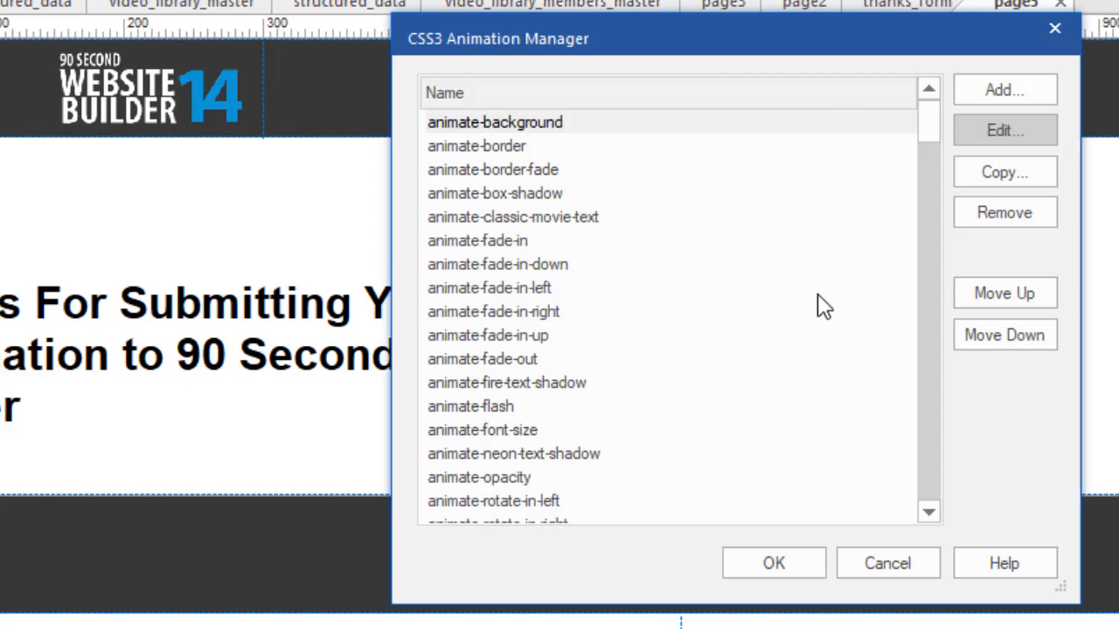
Add a new CSS3 animation to the product image and list the available animation effects
{"action": "left_click", "coordinate": [887, 572]}
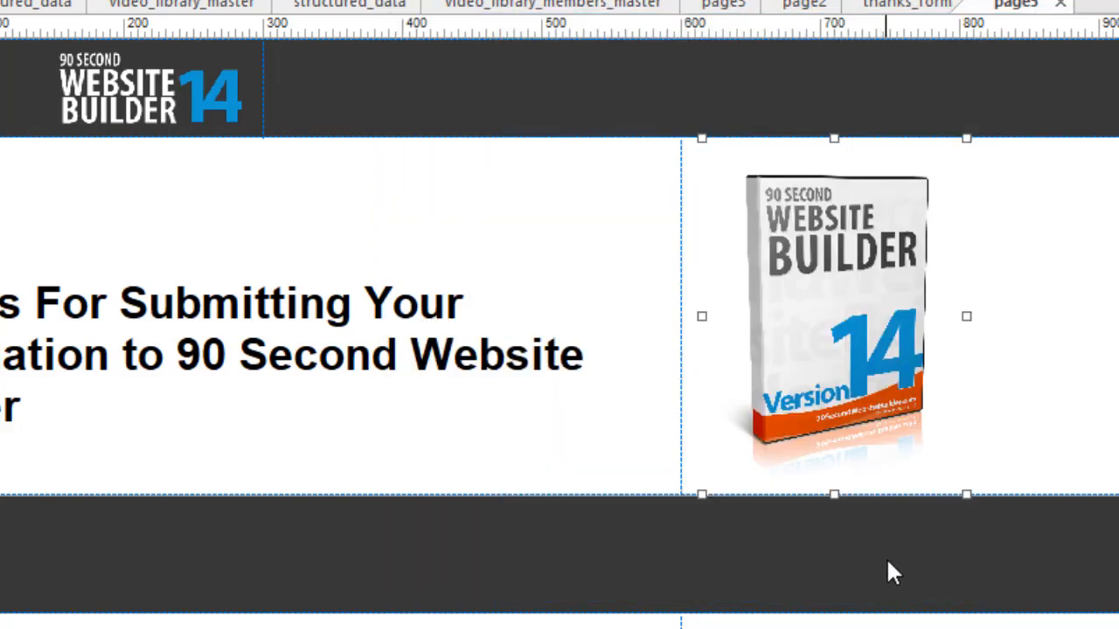
{"action": "double_click", "coordinate": [812, 281]}
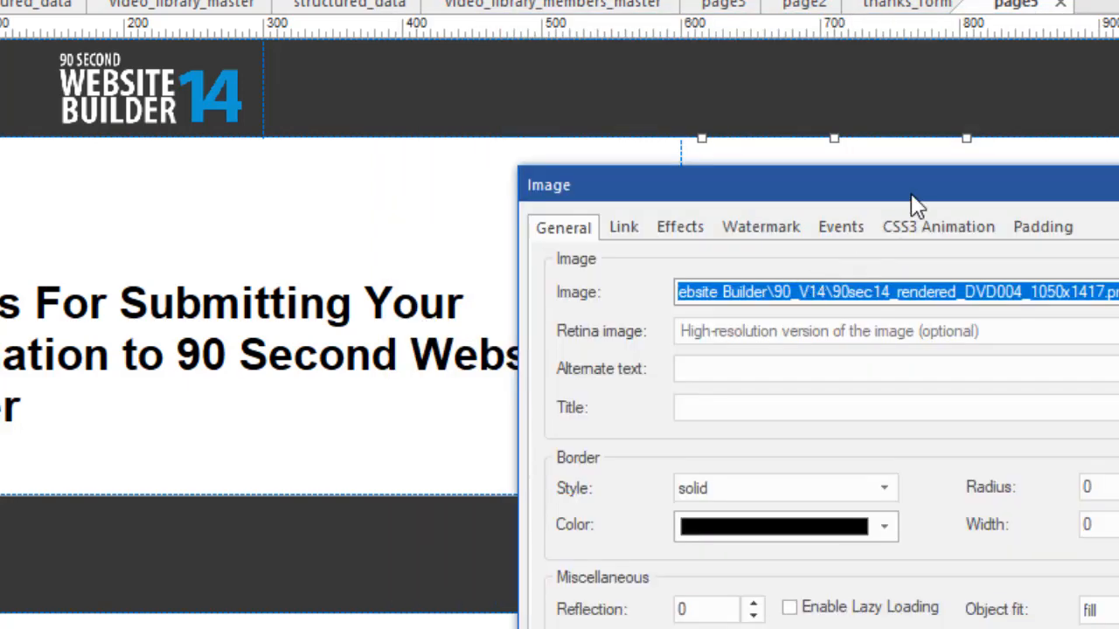
{"action": "left_click", "coordinate": [938, 226]}
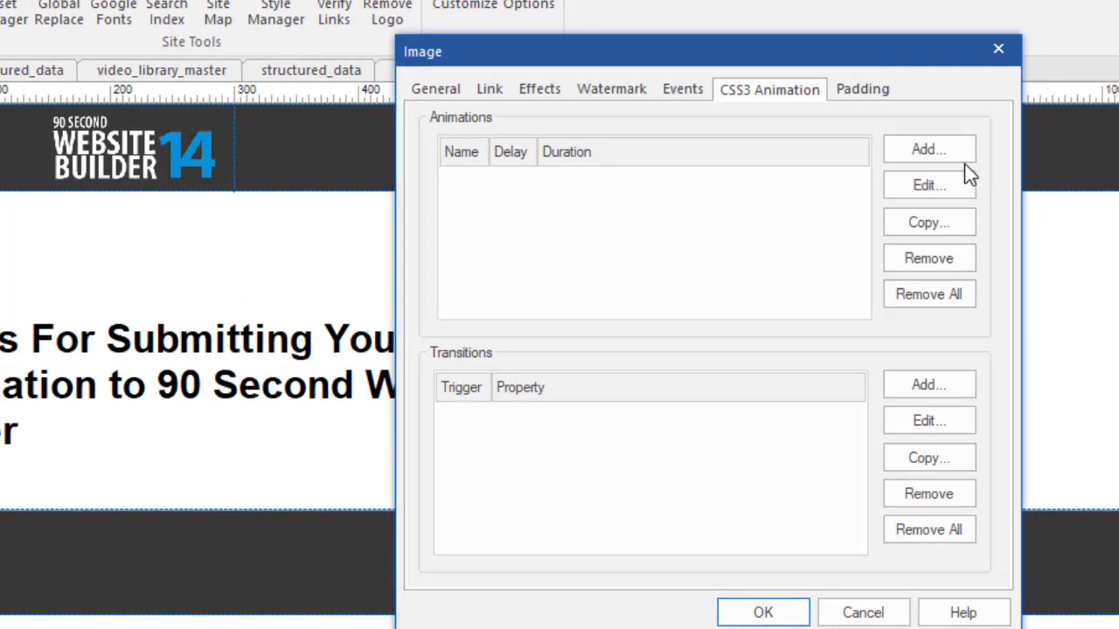
{"action": "left_click", "coordinate": [933, 150]}
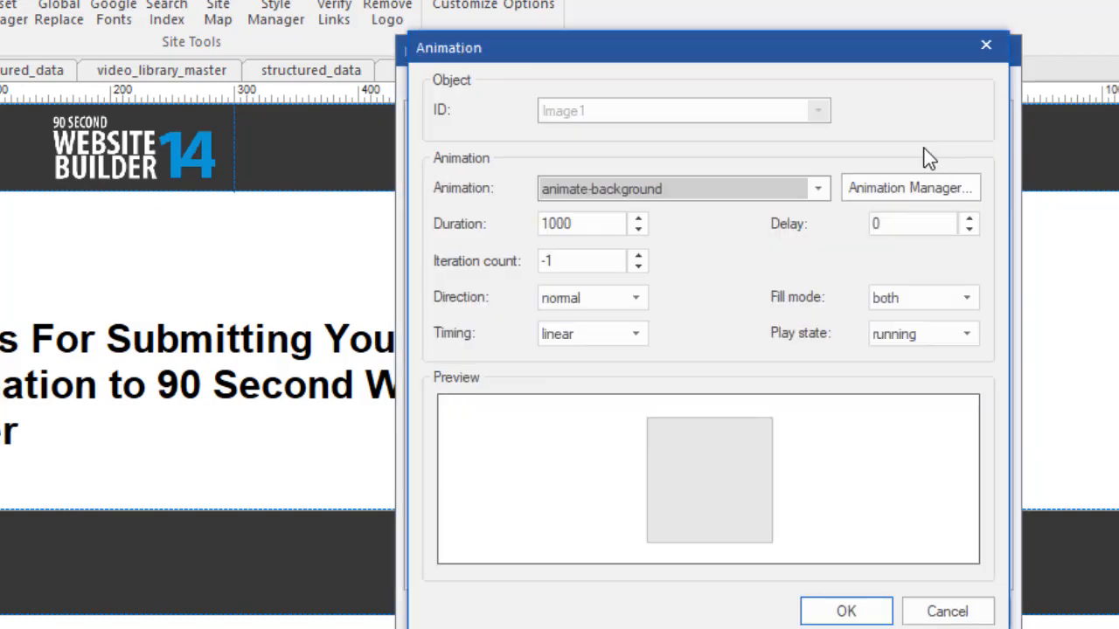
{"action": "left_click", "coordinate": [817, 188]}
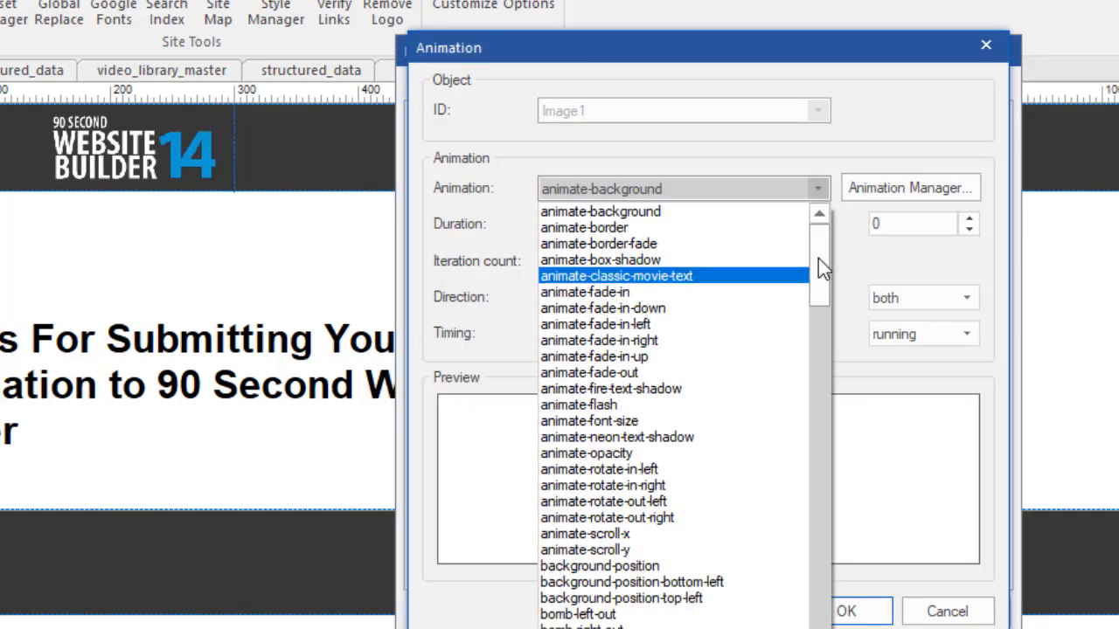
{"action": "mouse_move", "coordinate": [818, 240]}
{"action": "left_mouse_down"}
{"action": "mouse_move", "coordinate": [846, 522]}
{"action": "mouse_move", "coordinate": [827, 238]}
{"action": "left_mouse_up"}
Keep animate-background and change its iteration count from -1 to 5
{"action": "left_click", "coordinate": [860, 248]}
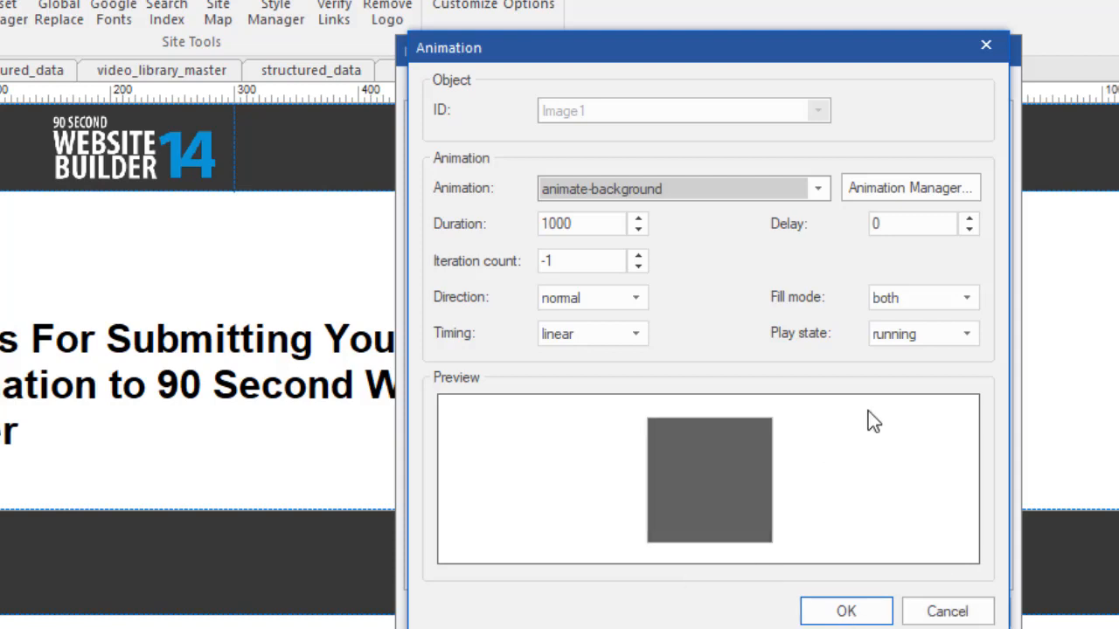
{"action": "double_click", "coordinate": [550, 261]}
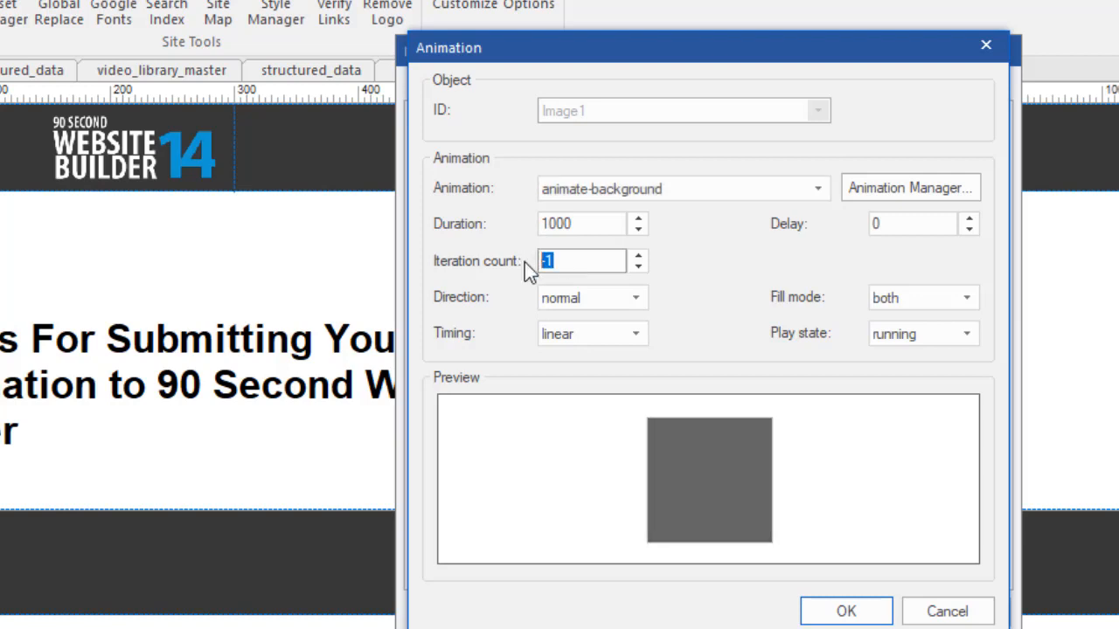
{"action": "type", "text": "1"}
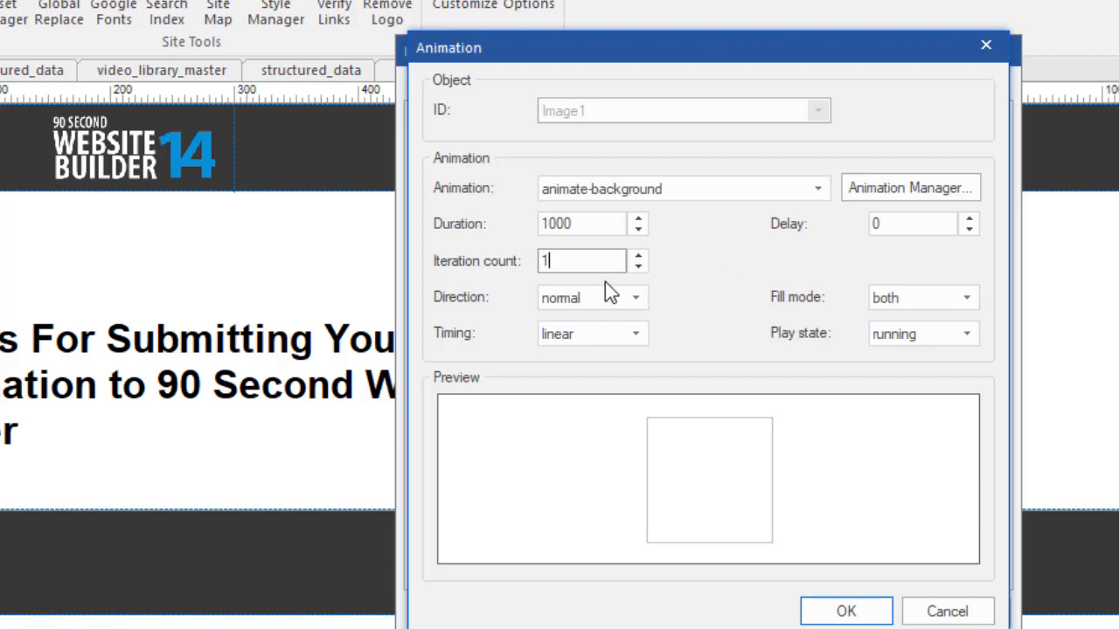
{"action": "double_click", "coordinate": [546, 261]}
{"action": "type", "text": "5"}
Set the animation direction to reverse, then to alternate-reverse
{"action": "left_click", "coordinate": [636, 298]}
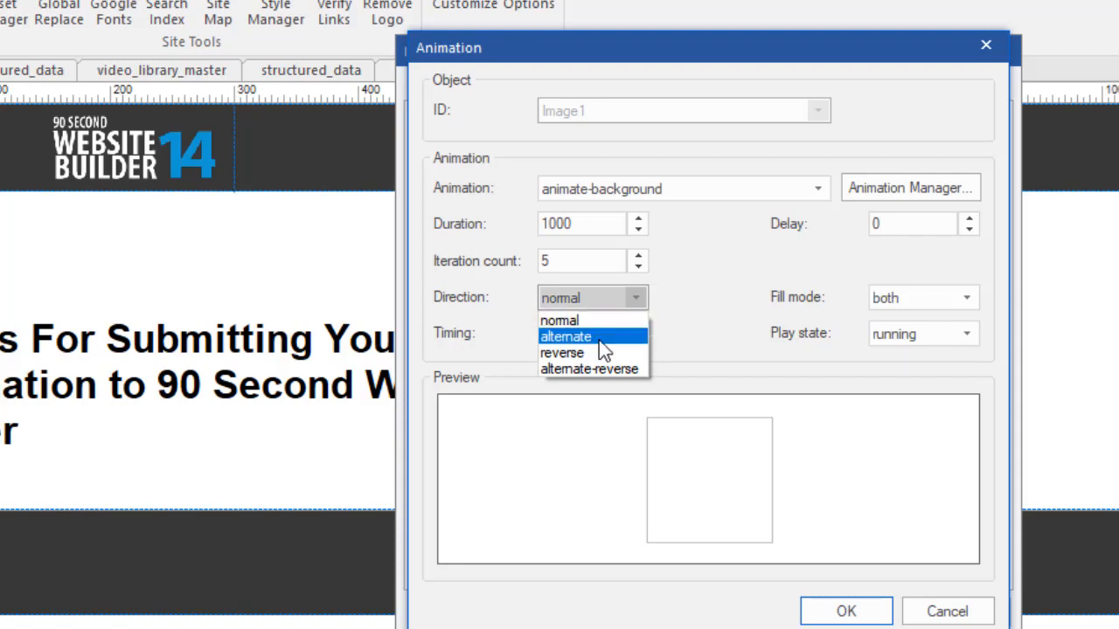
{"action": "left_click", "coordinate": [562, 352]}
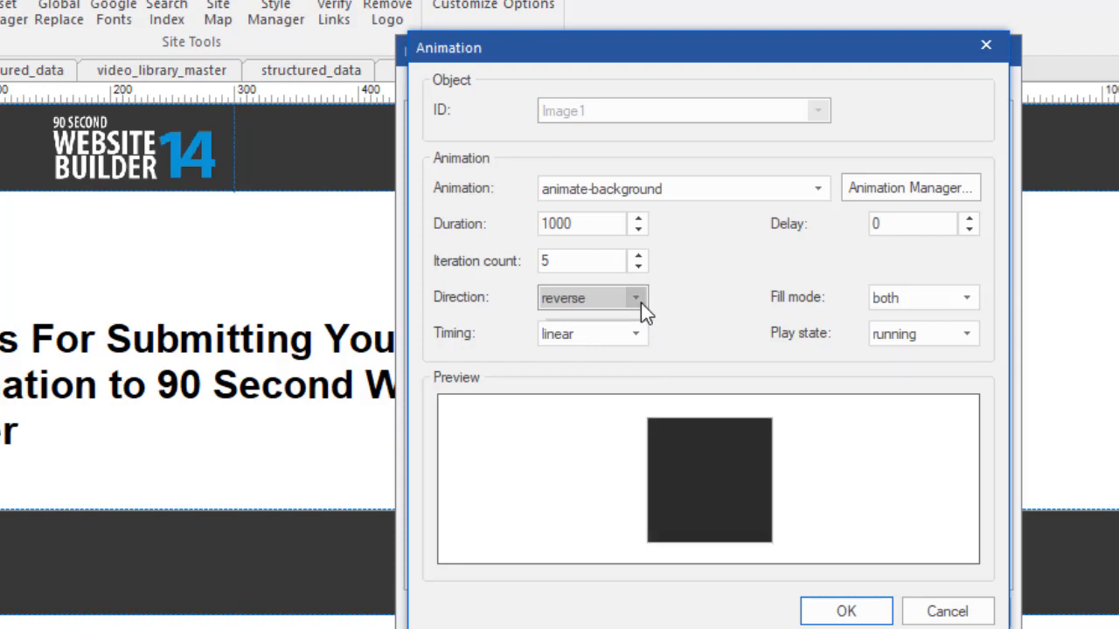
{"action": "left_click", "coordinate": [637, 298]}
{"action": "left_click", "coordinate": [611, 369]}
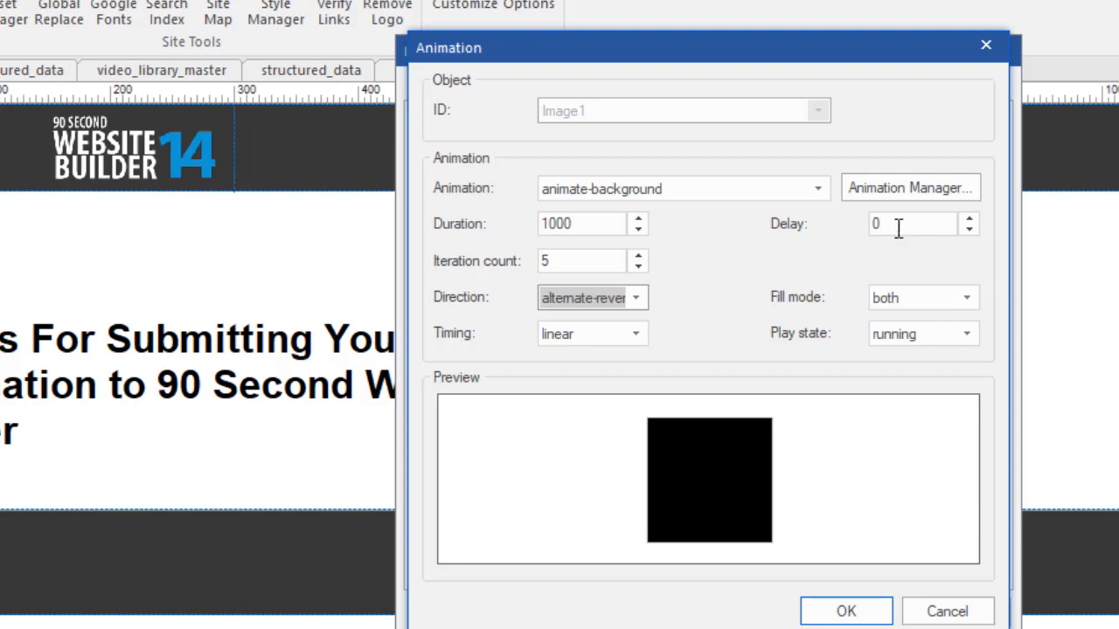
Give the animation a delay of 5 and leave its play state as running
{"action": "left_click_drag", "start_coordinate": [898, 227], "coordinate": [865, 228]}
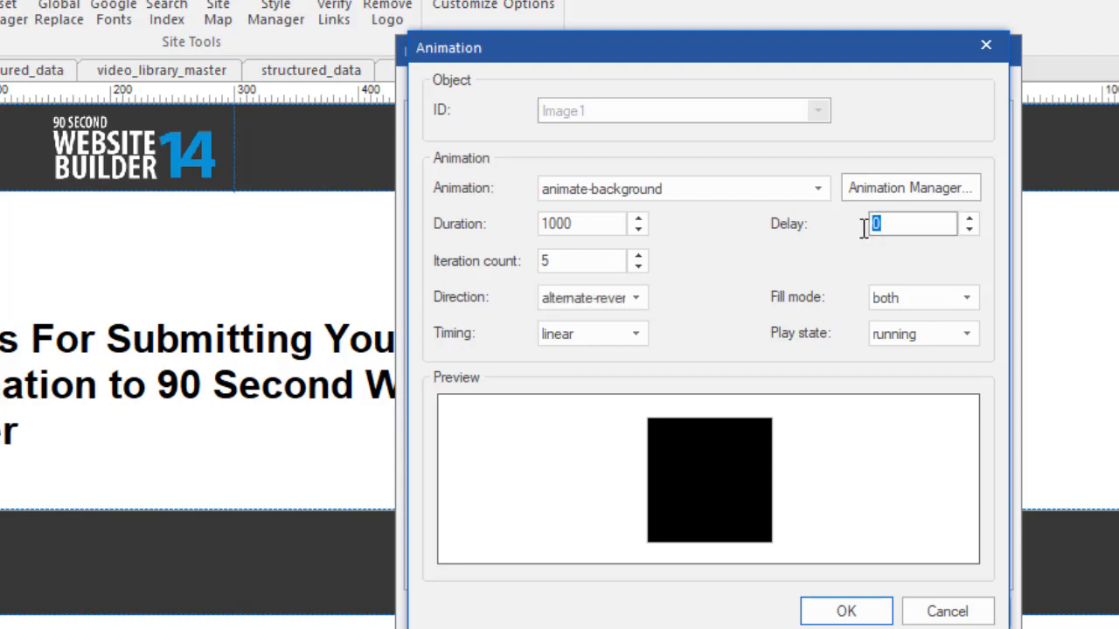
{"action": "type", "text": "5"}
{"action": "left_click", "coordinate": [966, 335]}
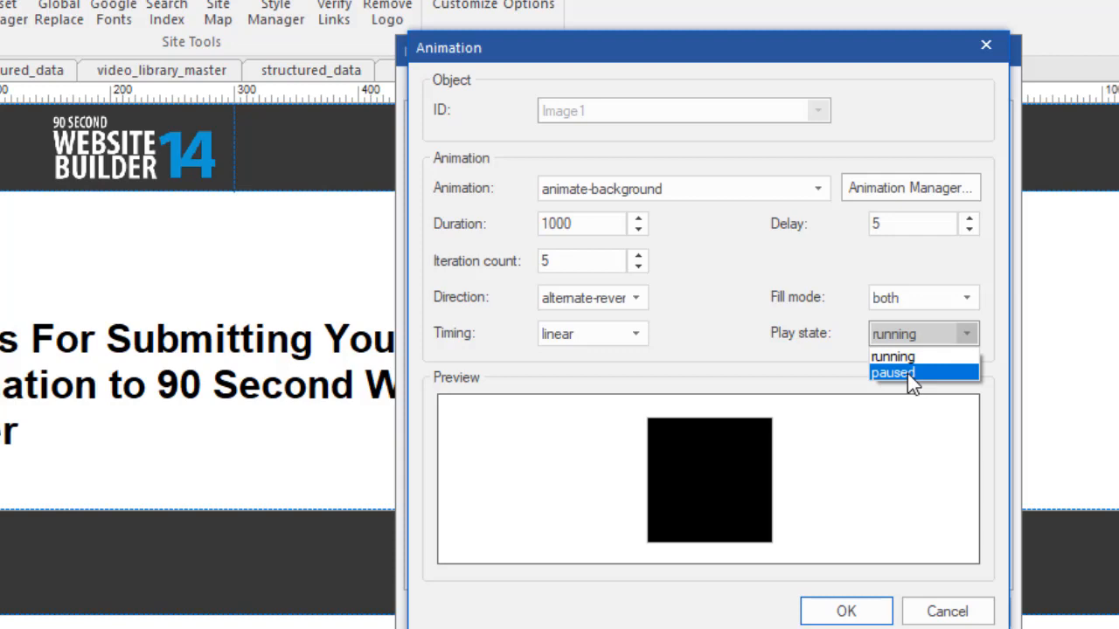
{"action": "left_click", "coordinate": [778, 253]}
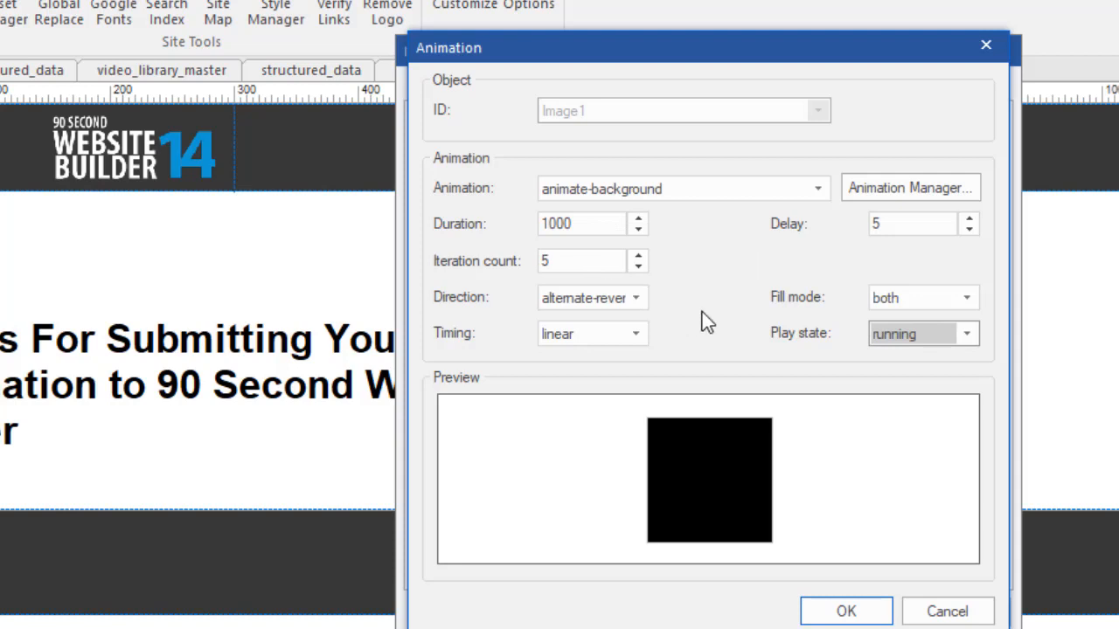
Switch the effect to animate-fade-in with normal direction and a 5000 duration
{"action": "left_click", "coordinate": [807, 187]}
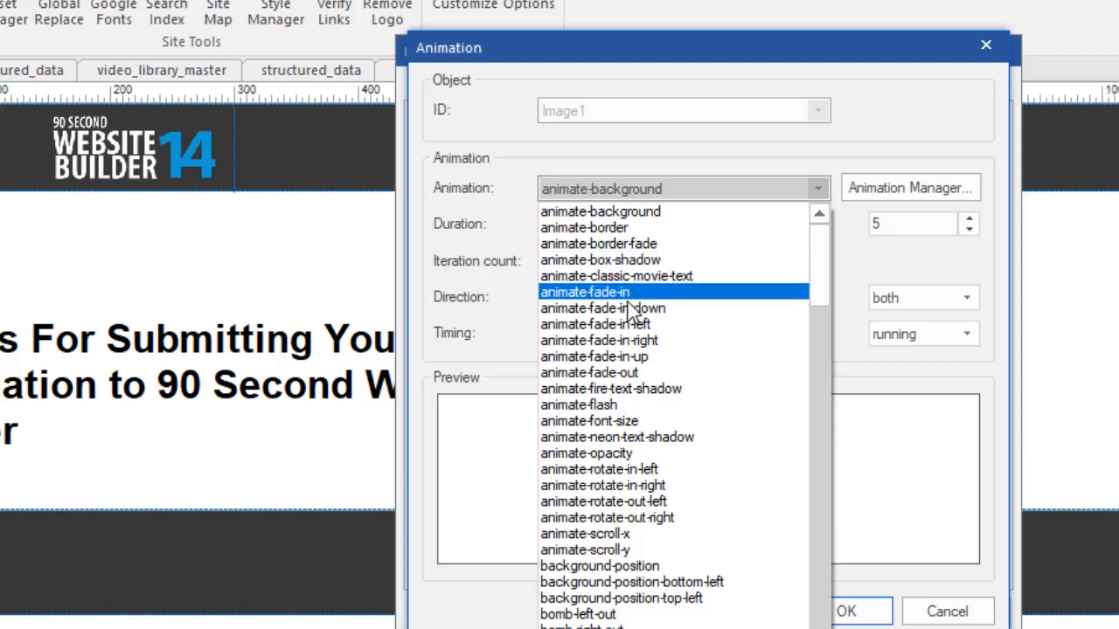
{"action": "left_click", "coordinate": [612, 292]}
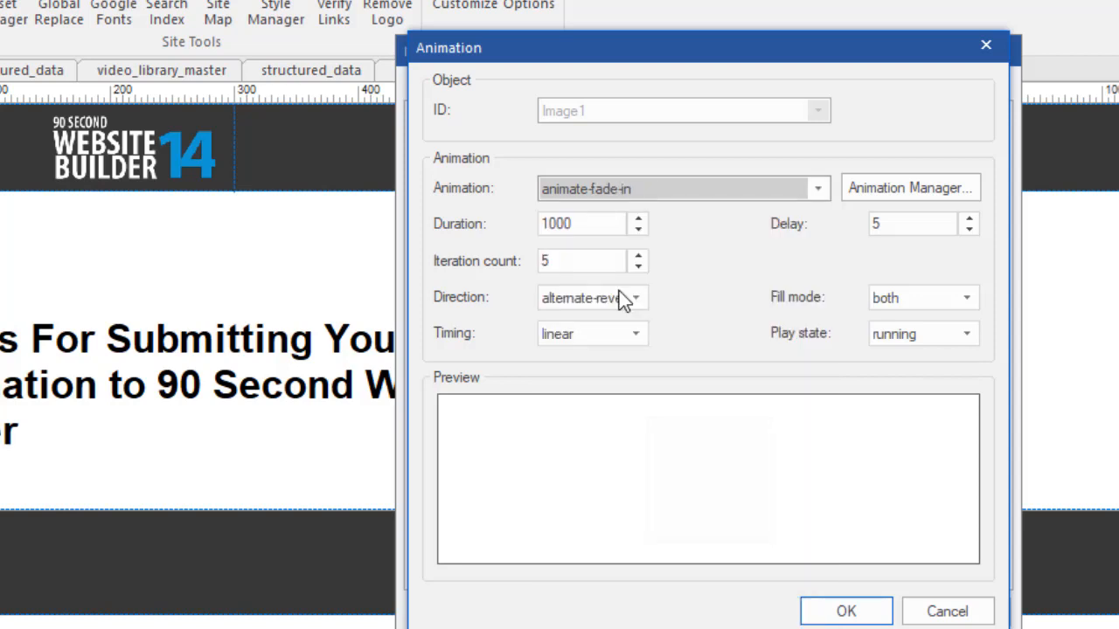
{"action": "left_click", "coordinate": [635, 298]}
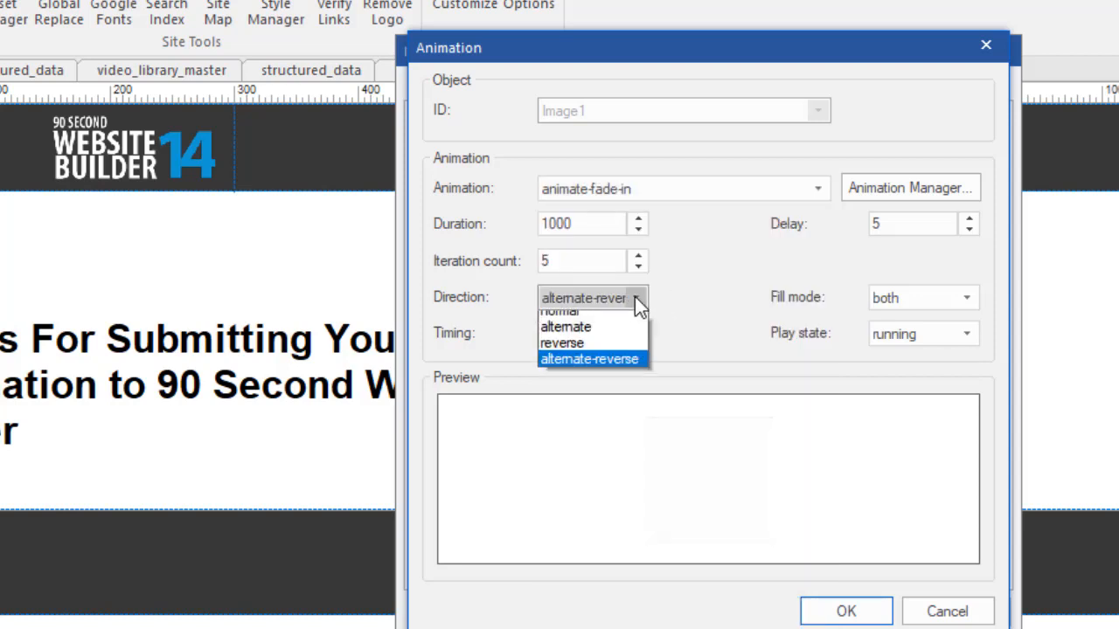
{"action": "left_click", "coordinate": [576, 316]}
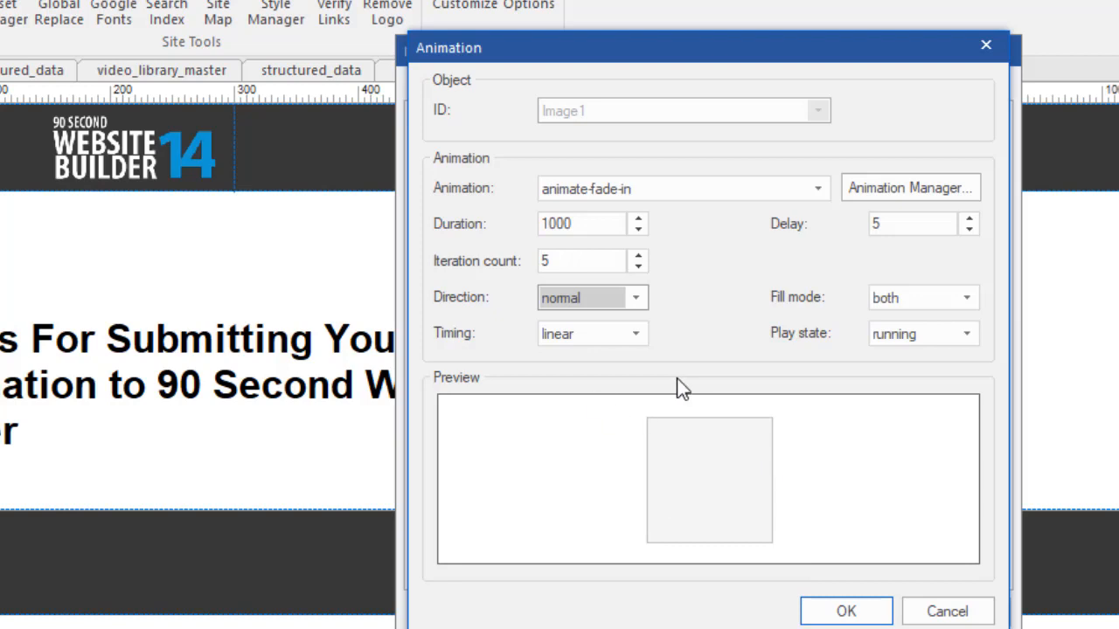
{"action": "double_click", "coordinate": [600, 224]}
{"action": "type", "text": "50"}
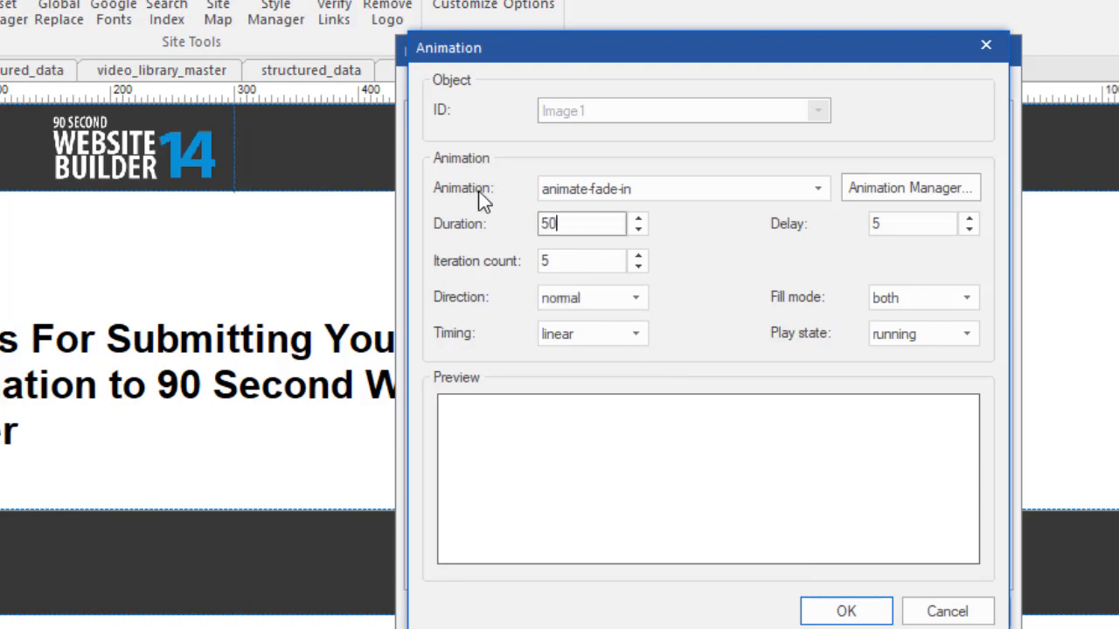
{"action": "type", "text": "00"}
Apply the fade-in animation to the product box image and reselect it
{"action": "left_click", "coordinate": [830, 615]}
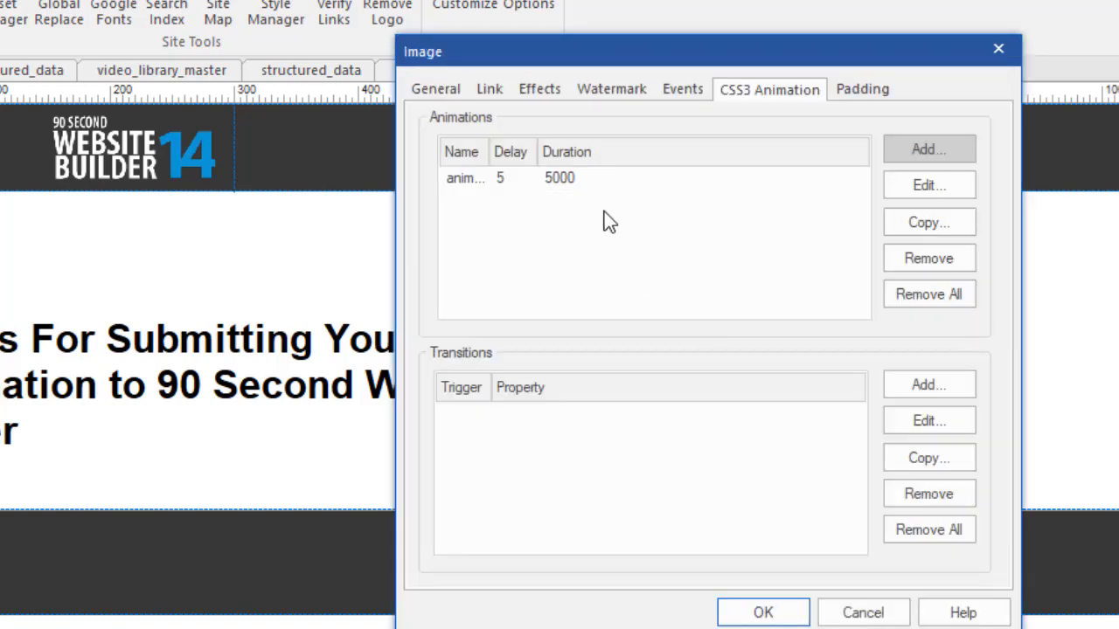
{"action": "left_click", "coordinate": [763, 612]}
{"action": "left_click", "coordinate": [1002, 353]}
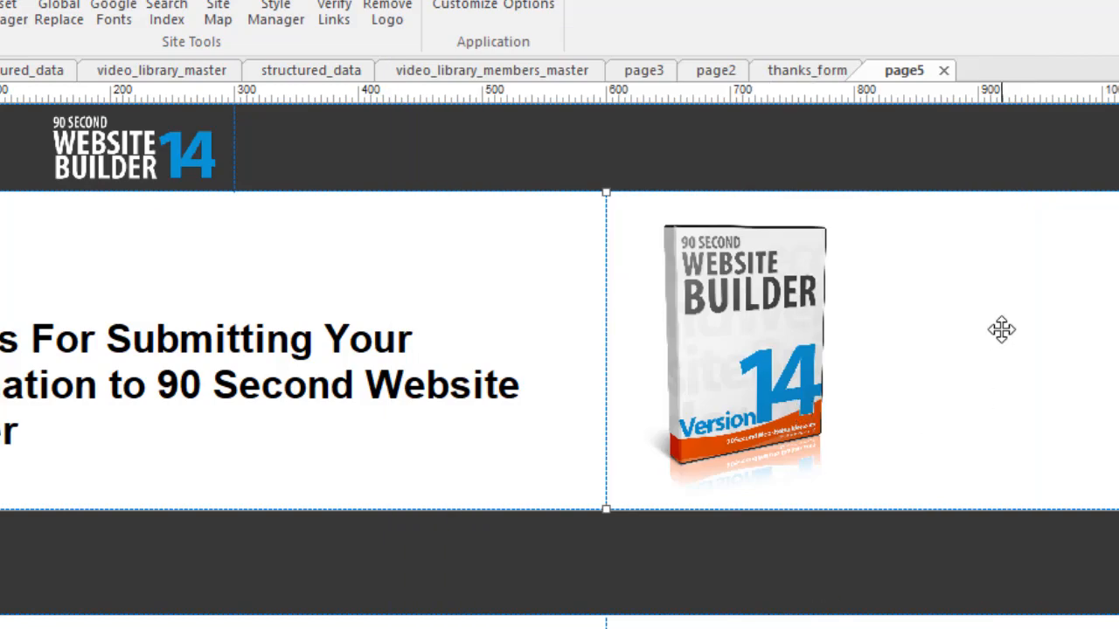
{"action": "key", "text": "F5"}
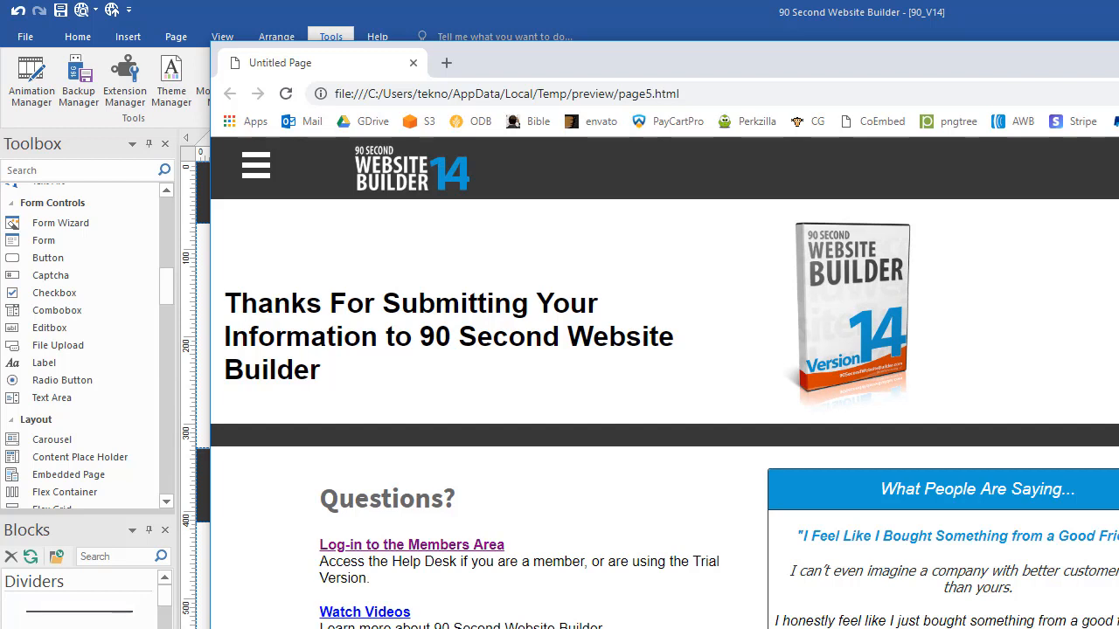
{"action": "key", "text": "alt+F4"}
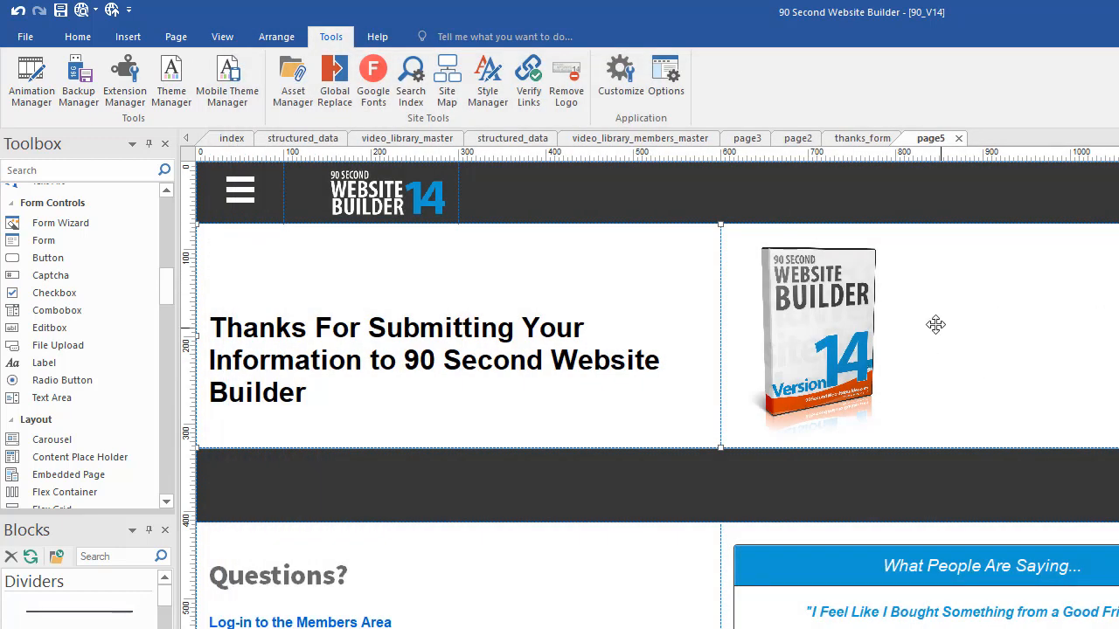
Reposition the product box image and bring up its transform-shake animation for editing
{"action": "left_click", "coordinate": [822, 336]}
{"action": "mouse_move", "coordinate": [900, 334]}
{"action": "left_mouse_down"}
{"action": "mouse_move", "coordinate": [1009, 299]}
{"action": "mouse_move", "coordinate": [796, 306]}
{"action": "left_mouse_up"}
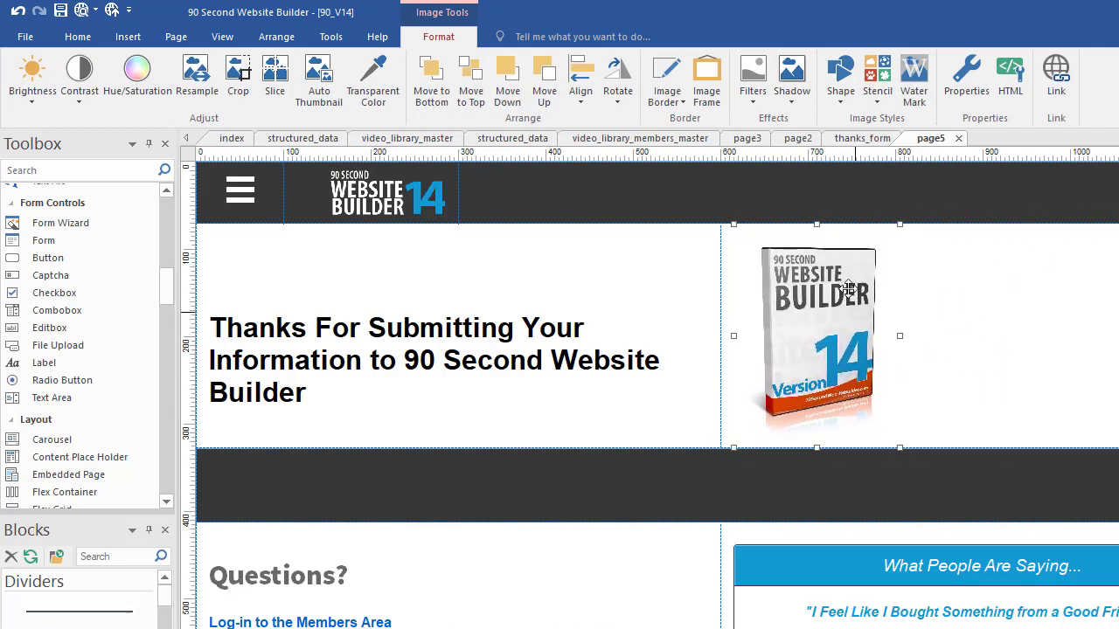
{"action": "double_click", "coordinate": [819, 359]}
{"action": "left_click_drag", "start_coordinate": [877, 253], "coordinate": [823, 161]}
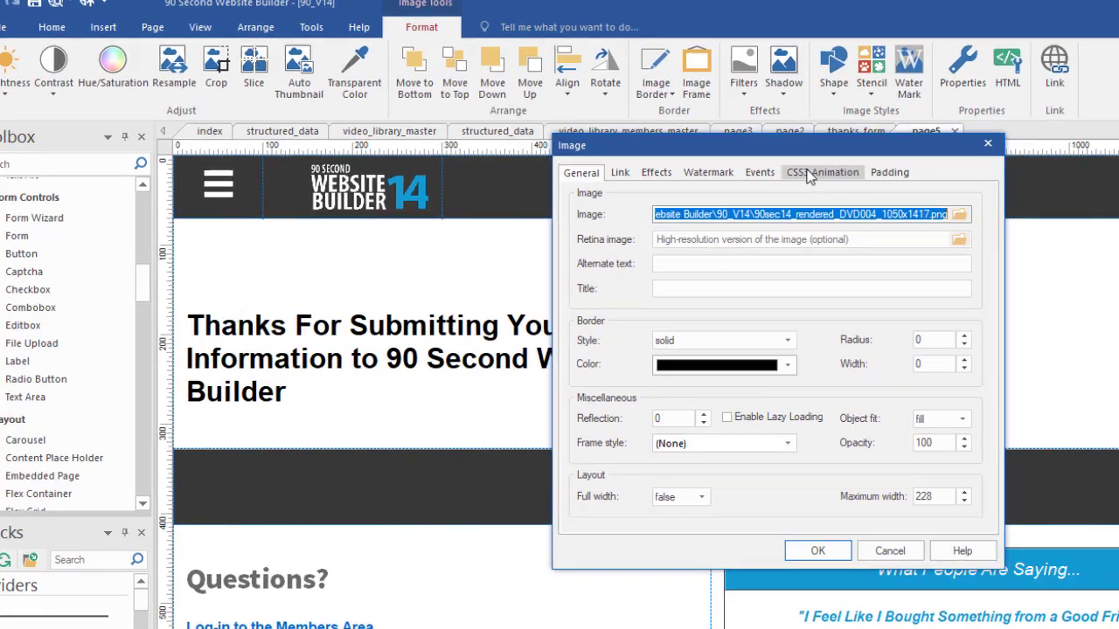
{"action": "left_click", "coordinate": [829, 179]}
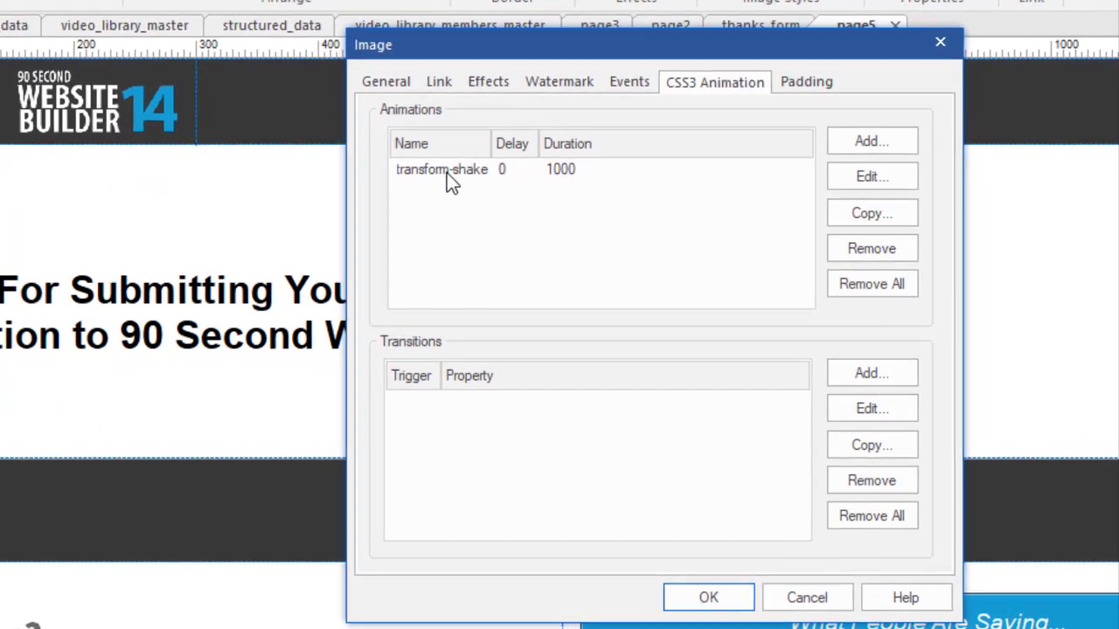
{"action": "left_click", "coordinate": [441, 170]}
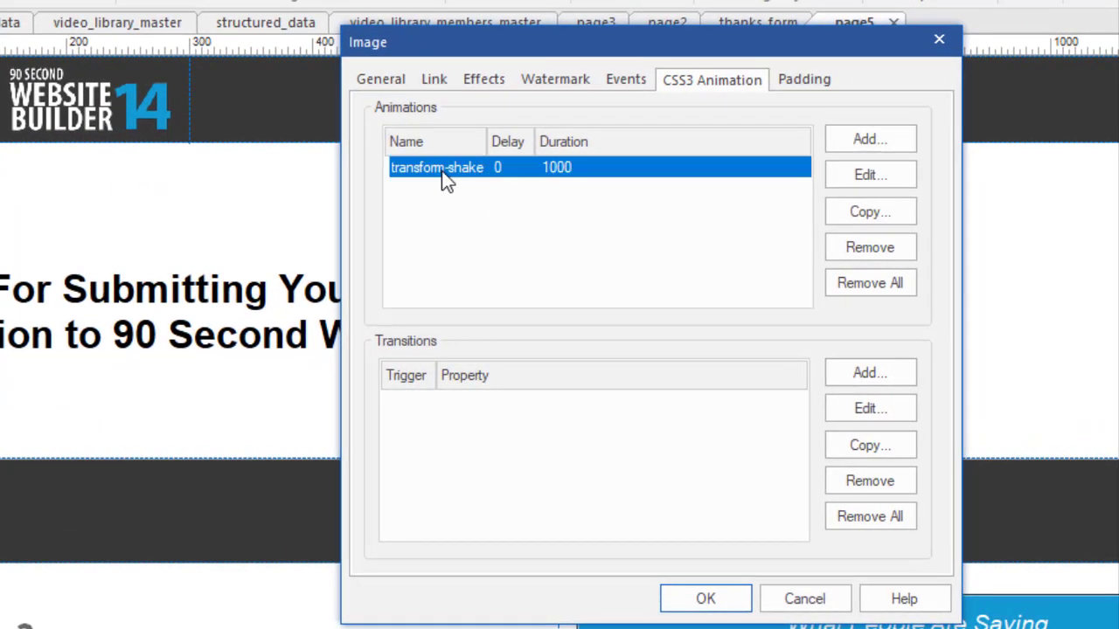
{"action": "left_click", "coordinate": [887, 181]}
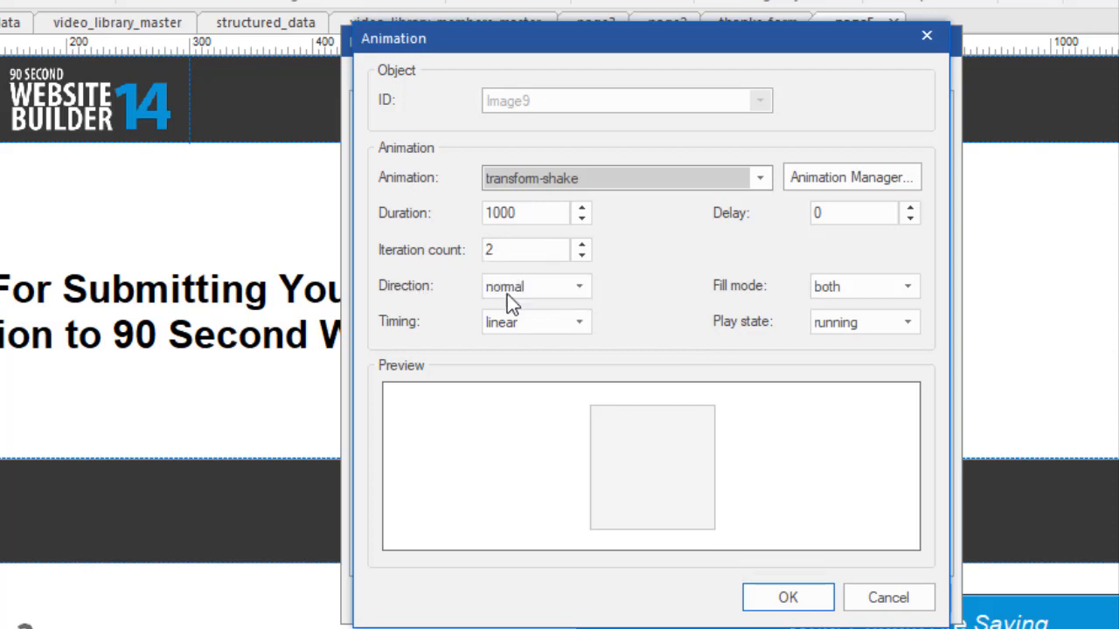
Try alternate, reverse and alternate-reverse, settle on normal direction, and save the shake settings
{"action": "left_click", "coordinate": [579, 286]}
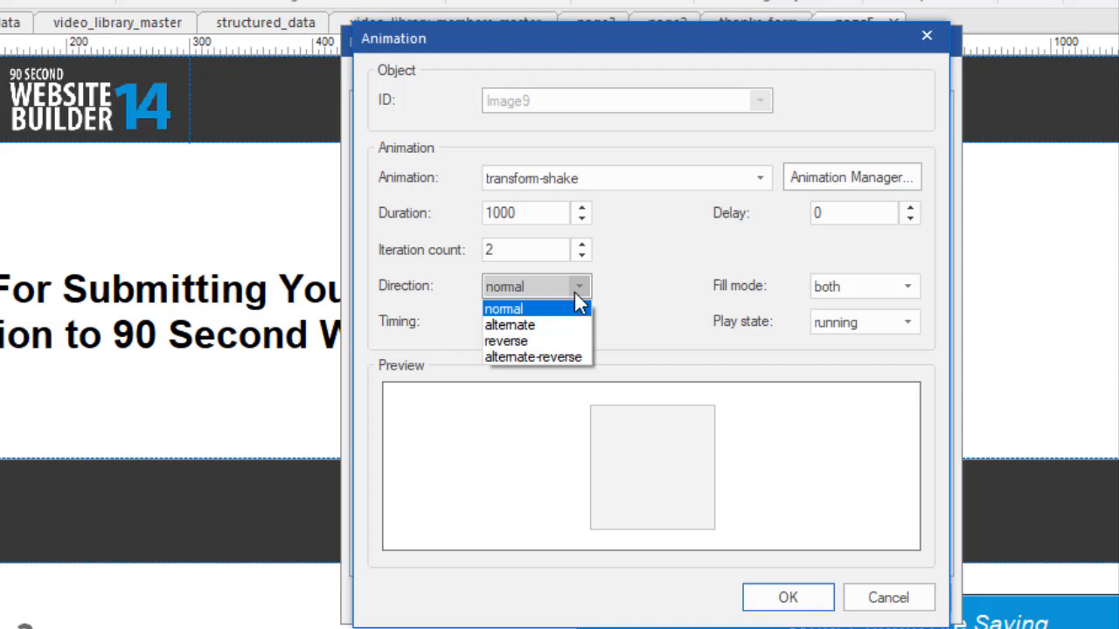
{"action": "left_click", "coordinate": [524, 322]}
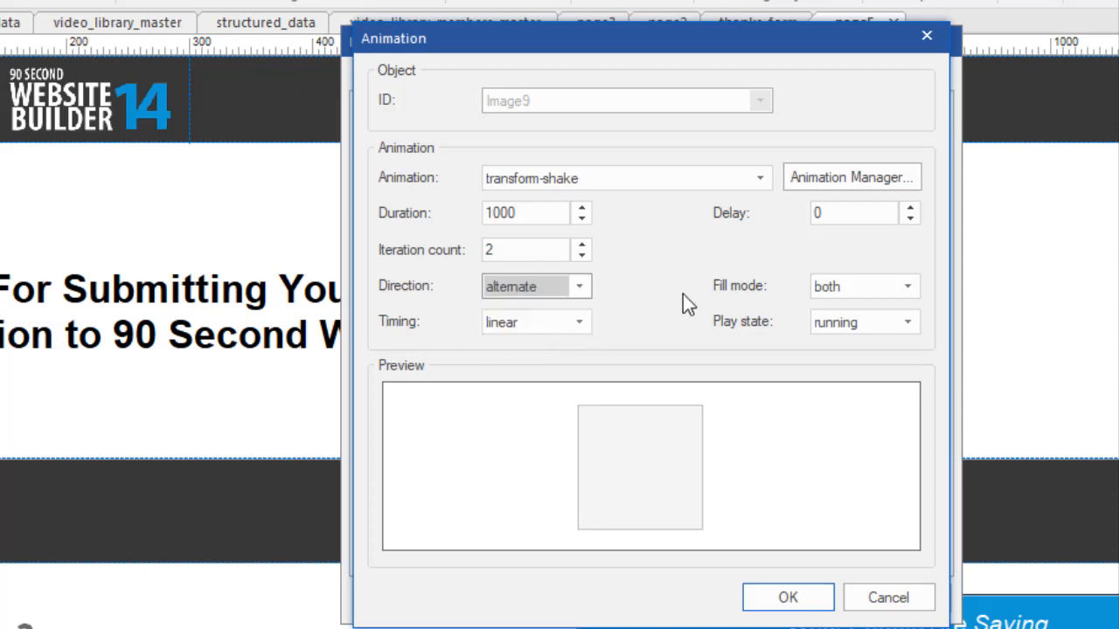
{"action": "left_click", "coordinate": [579, 287]}
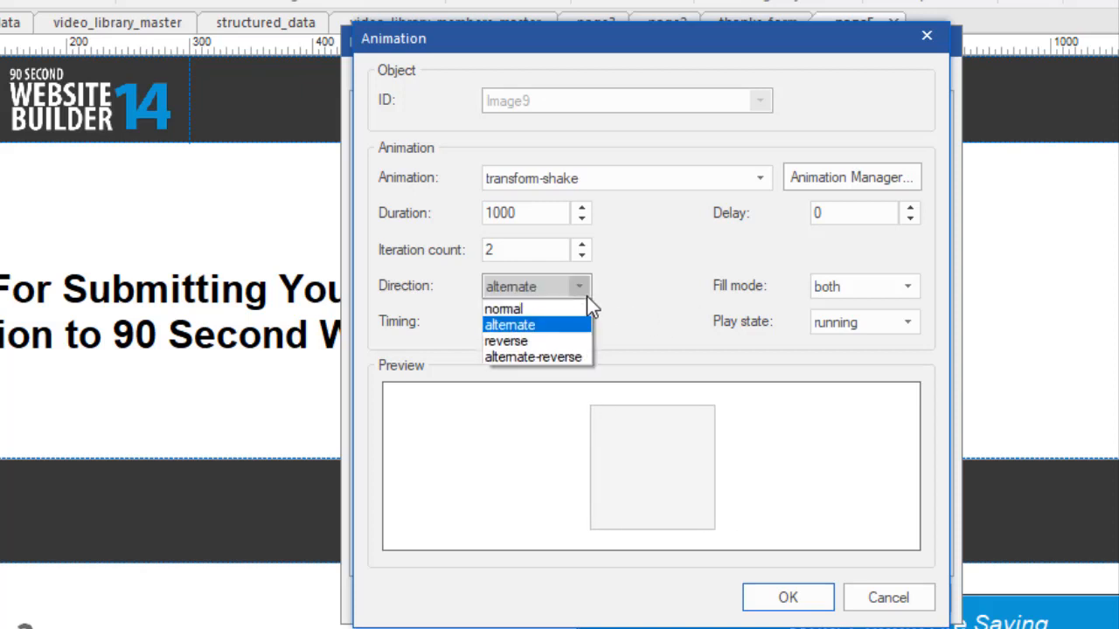
{"action": "left_click", "coordinate": [555, 338]}
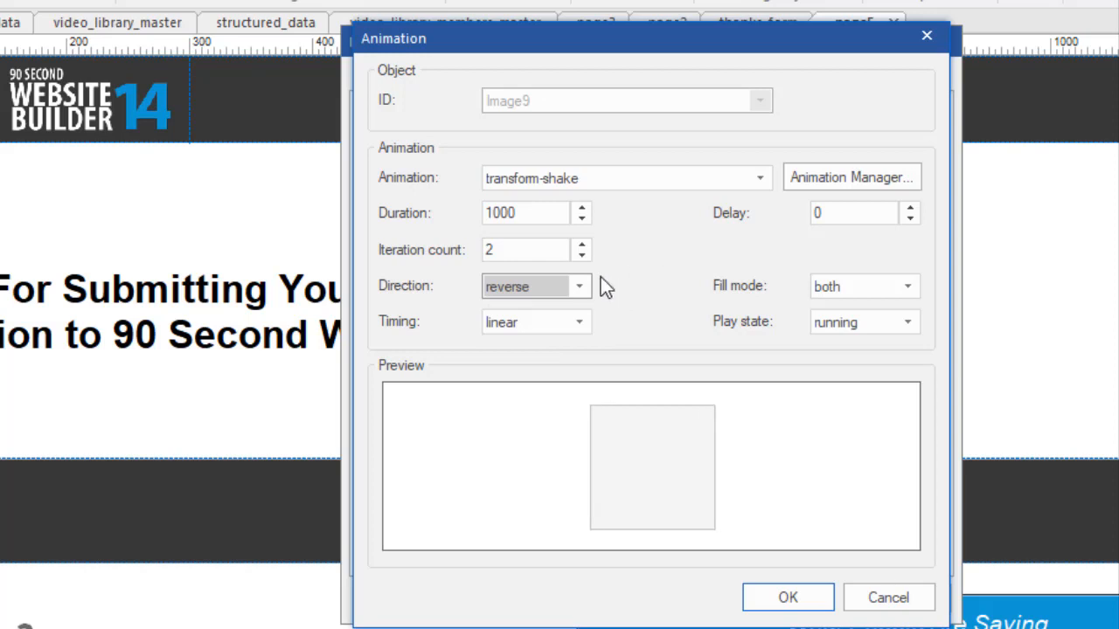
{"action": "left_click", "coordinate": [579, 287]}
{"action": "left_click", "coordinate": [540, 353]}
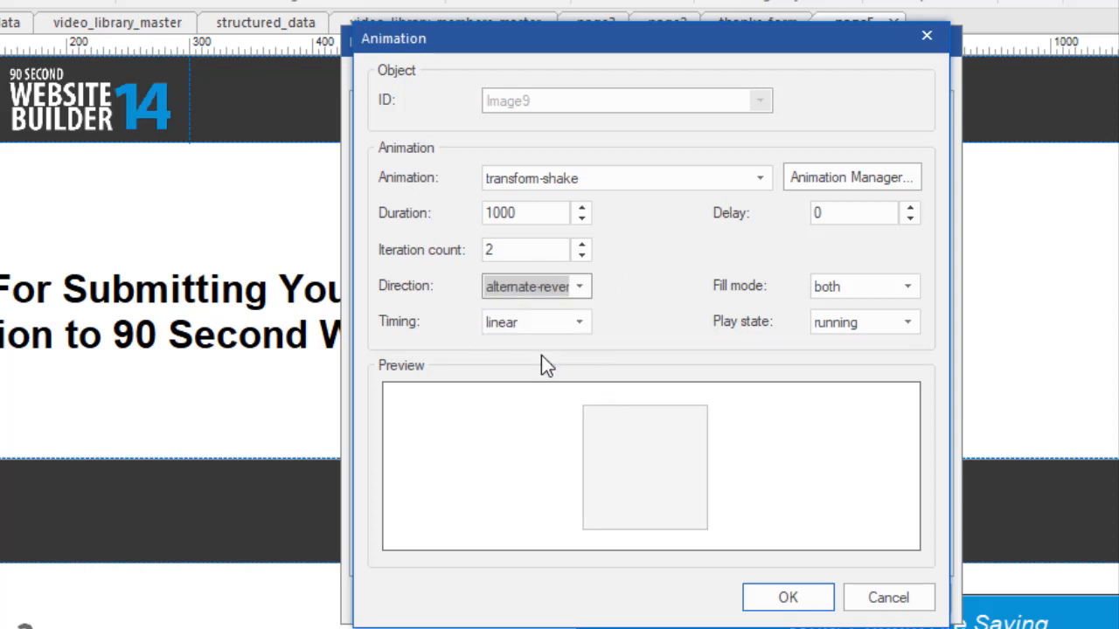
{"action": "left_click", "coordinate": [582, 288]}
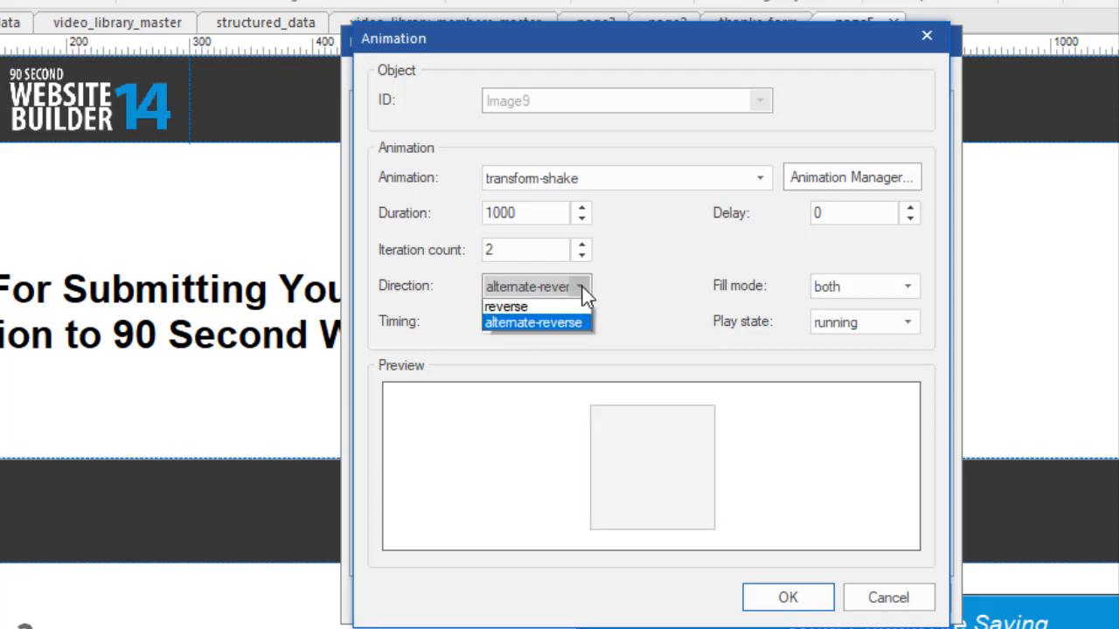
{"action": "left_click", "coordinate": [540, 302]}
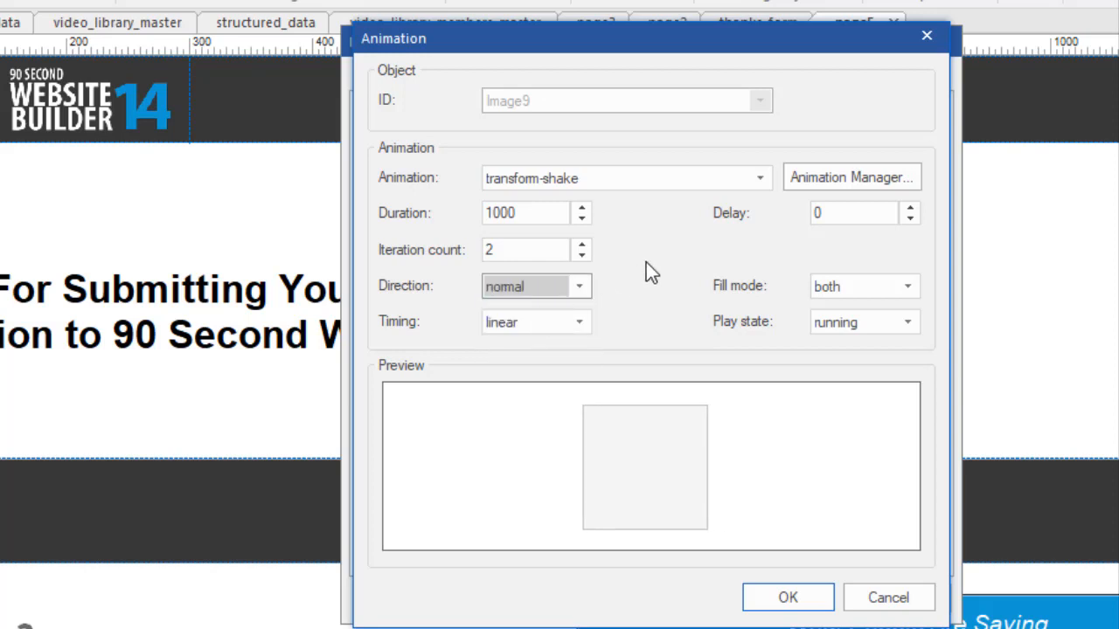
{"action": "left_click", "coordinate": [788, 597]}
{"action": "left_click", "coordinate": [705, 599]}
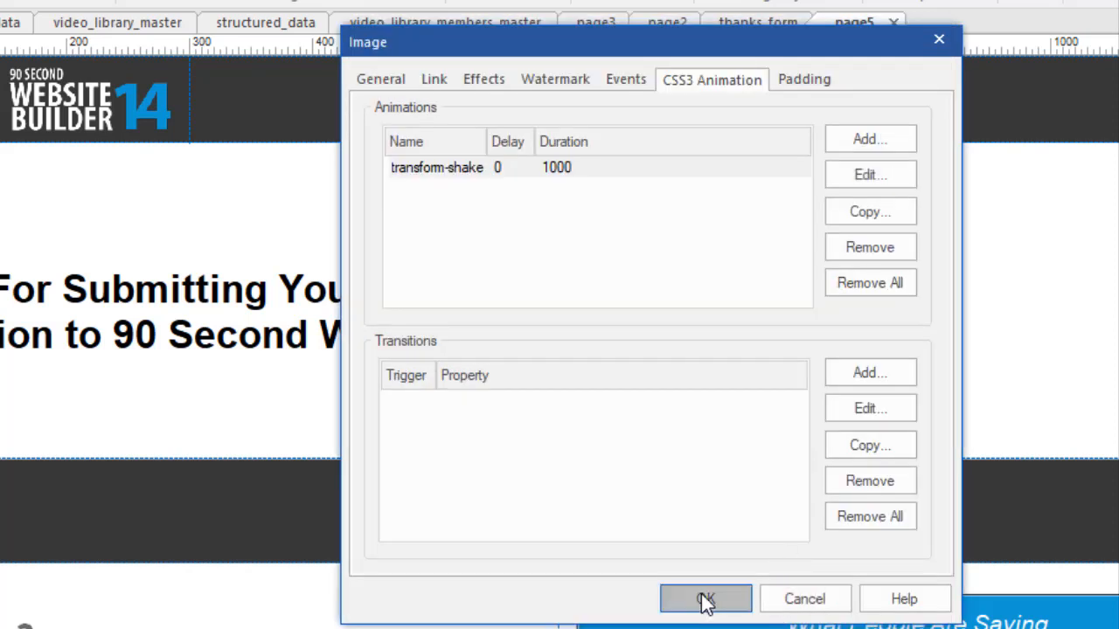
{"action": "key", "text": "F5"}
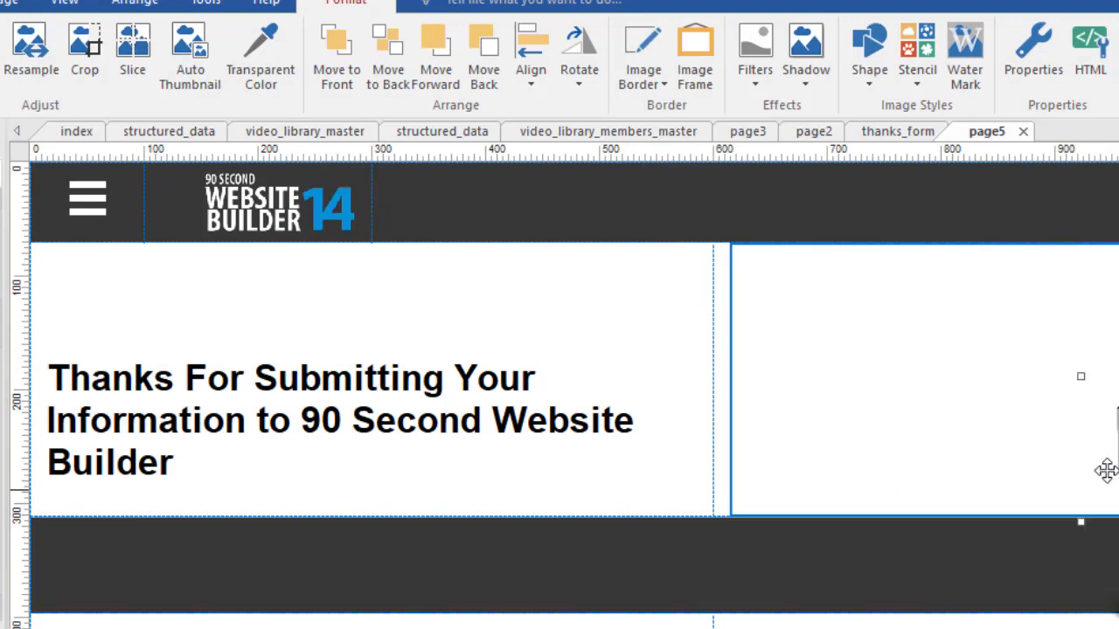
Move the product box into the right-hand cell and bring up its transform-hinge animation for editing
{"action": "left_click_drag", "start_coordinate": [887, 387], "coordinate": [863, 367]}
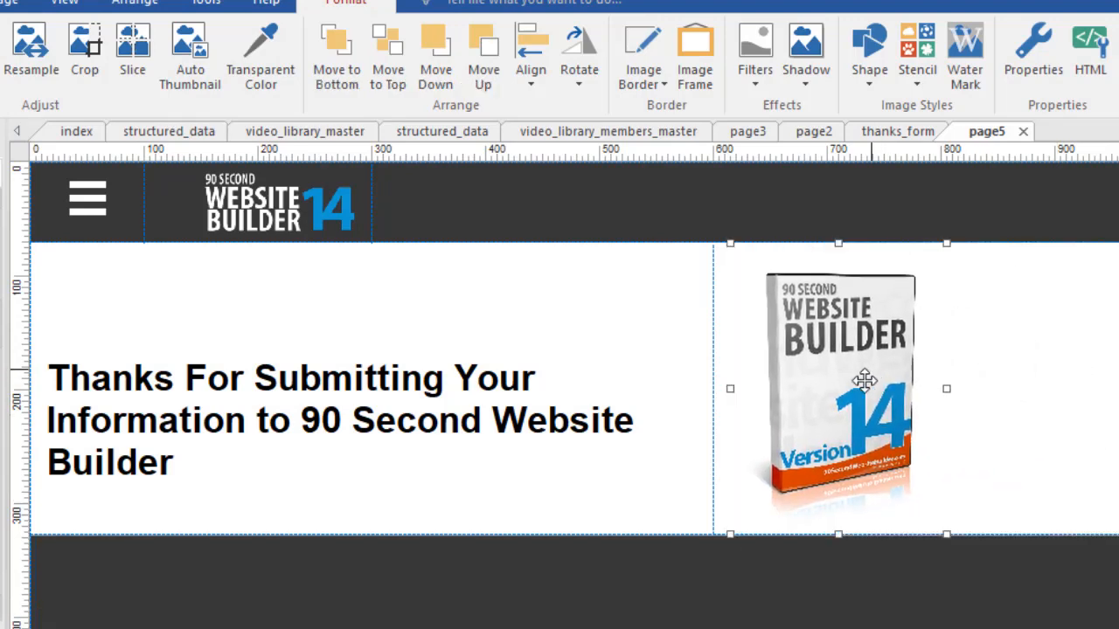
{"action": "double_click", "coordinate": [864, 346]}
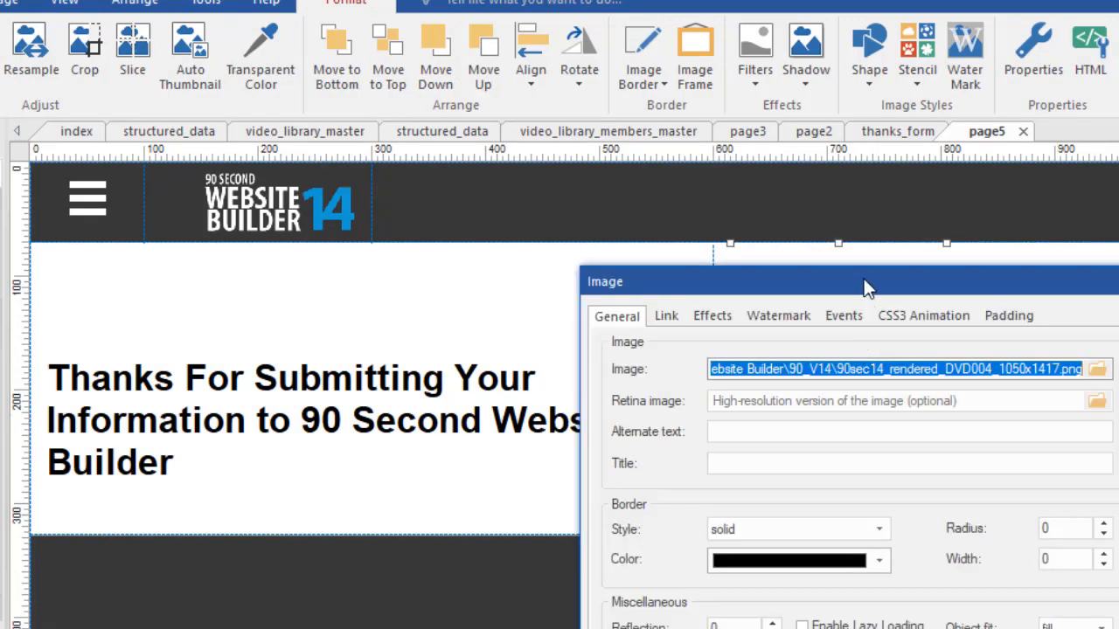
{"action": "left_click_drag", "start_coordinate": [863, 284], "coordinate": [834, 140]}
{"action": "left_click", "coordinate": [883, 174]}
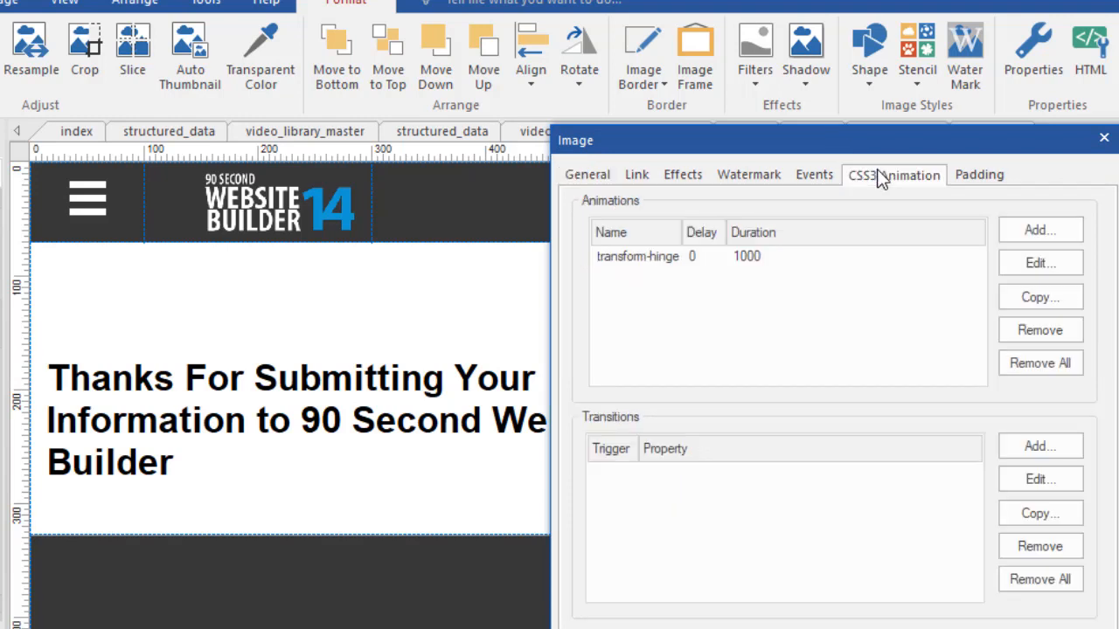
{"action": "left_click", "coordinate": [672, 259]}
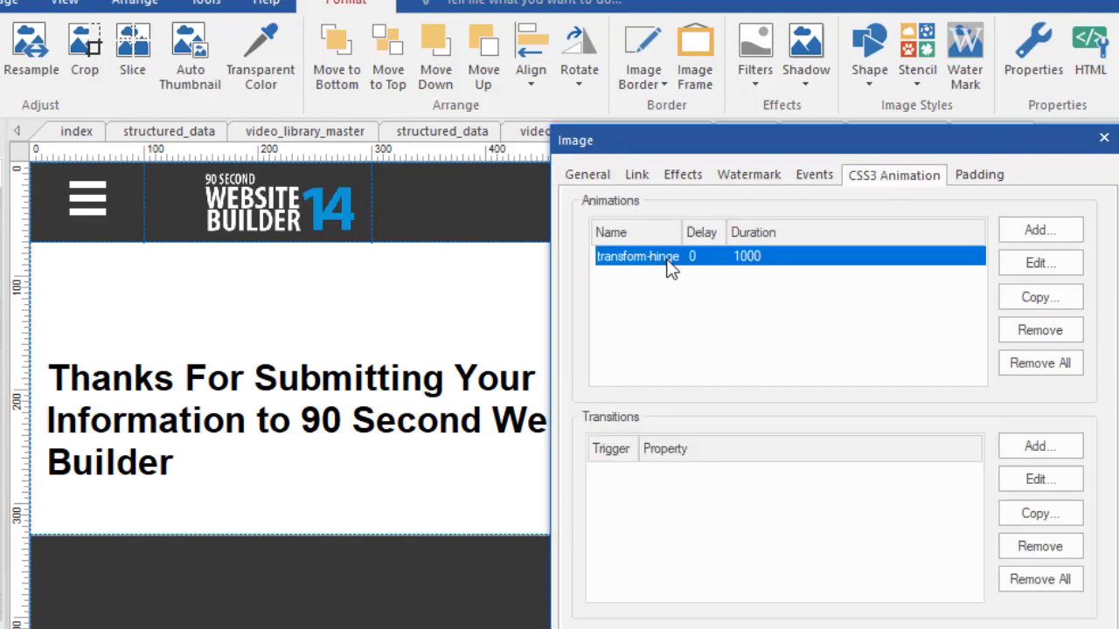
{"action": "left_click", "coordinate": [1040, 263]}
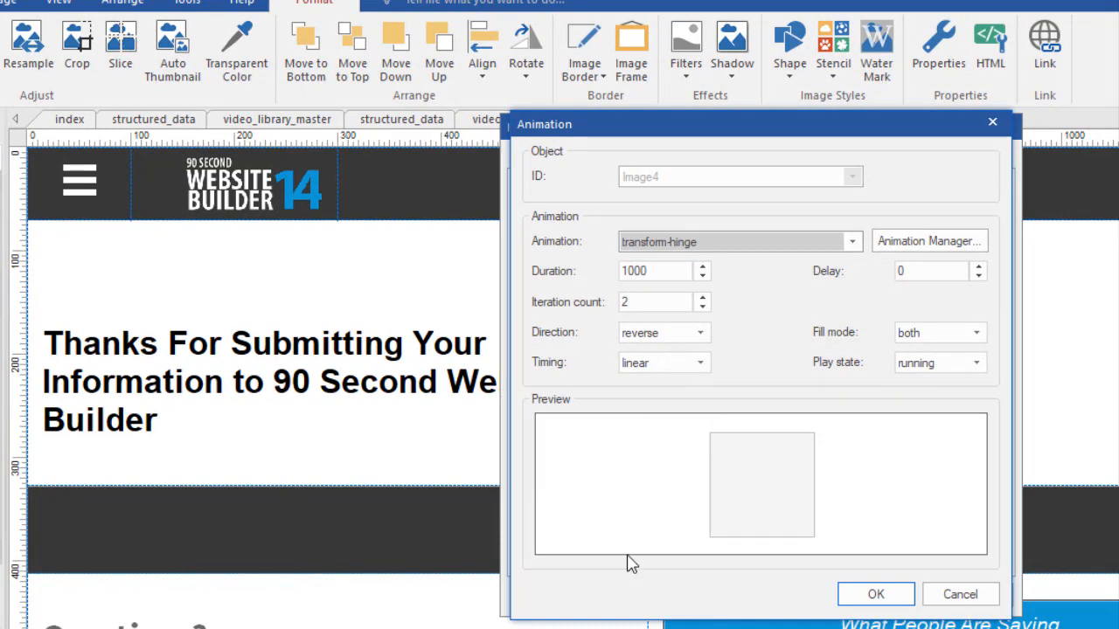
Try normal, alternate and alternate-reverse, then set the hinge direction to reverse
{"action": "left_click", "coordinate": [699, 333]}
{"action": "left_click", "coordinate": [664, 349]}
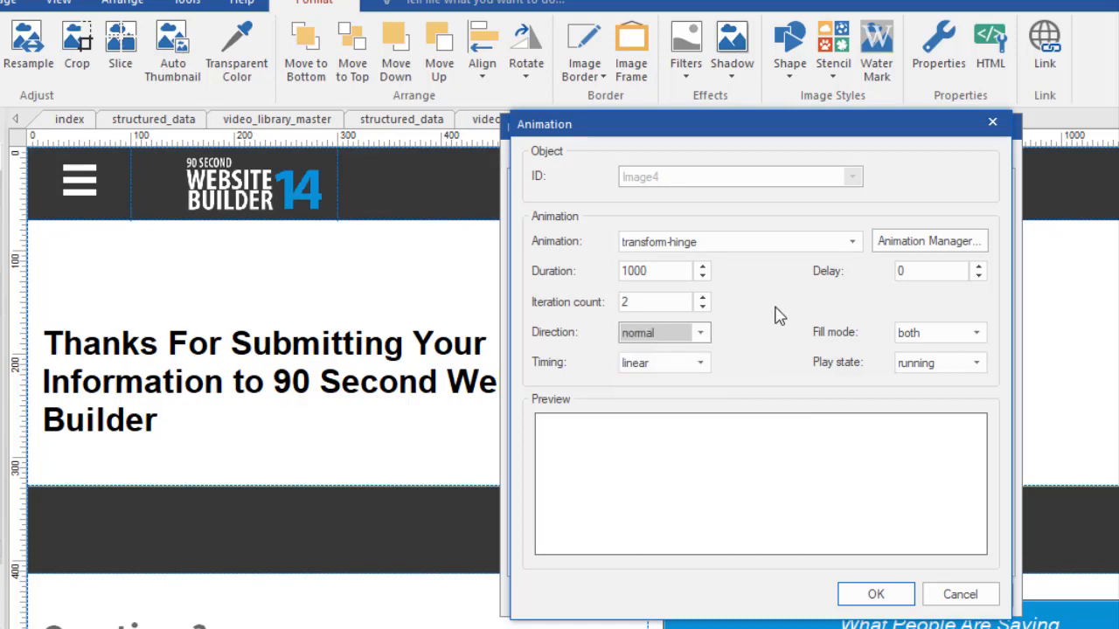
{"action": "left_click", "coordinate": [699, 333]}
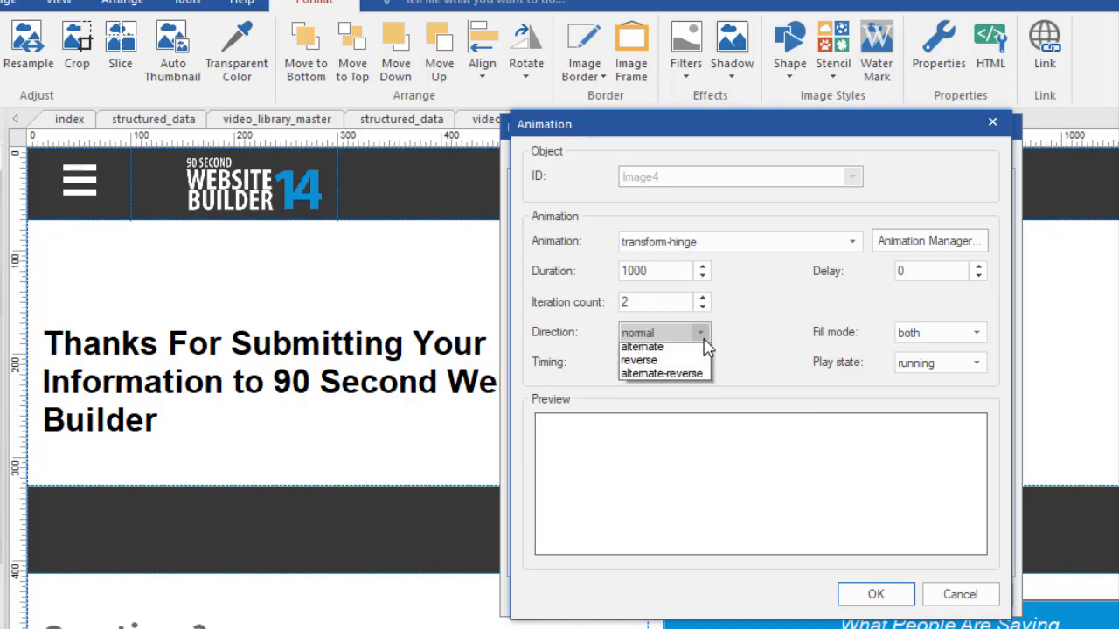
{"action": "left_click", "coordinate": [664, 380]}
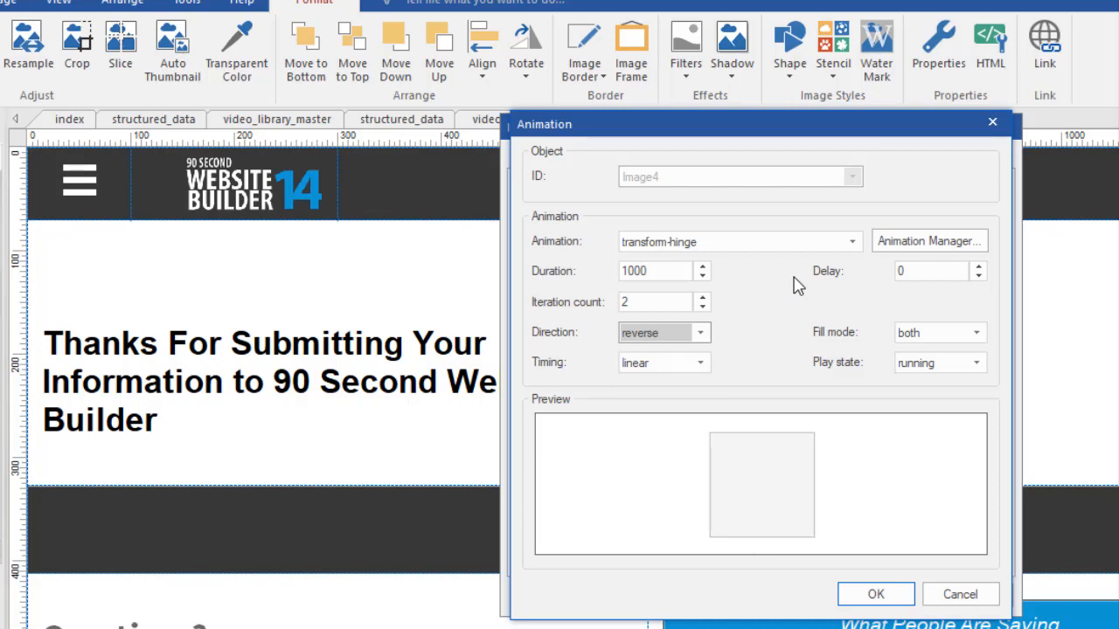
{"action": "left_click", "coordinate": [700, 333]}
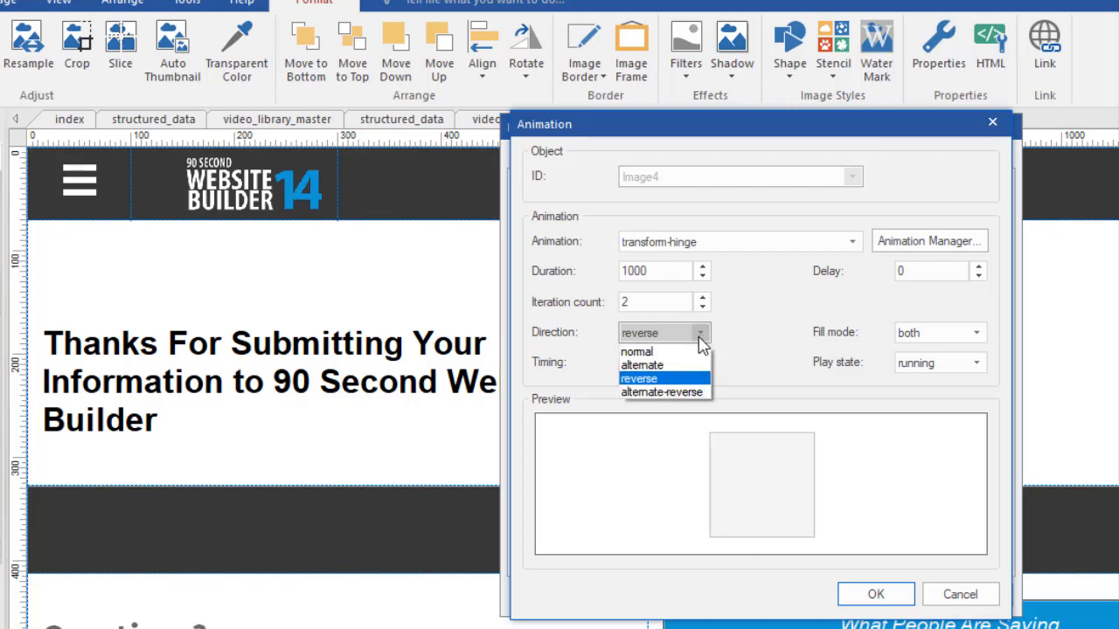
{"action": "left_click", "coordinate": [642, 365]}
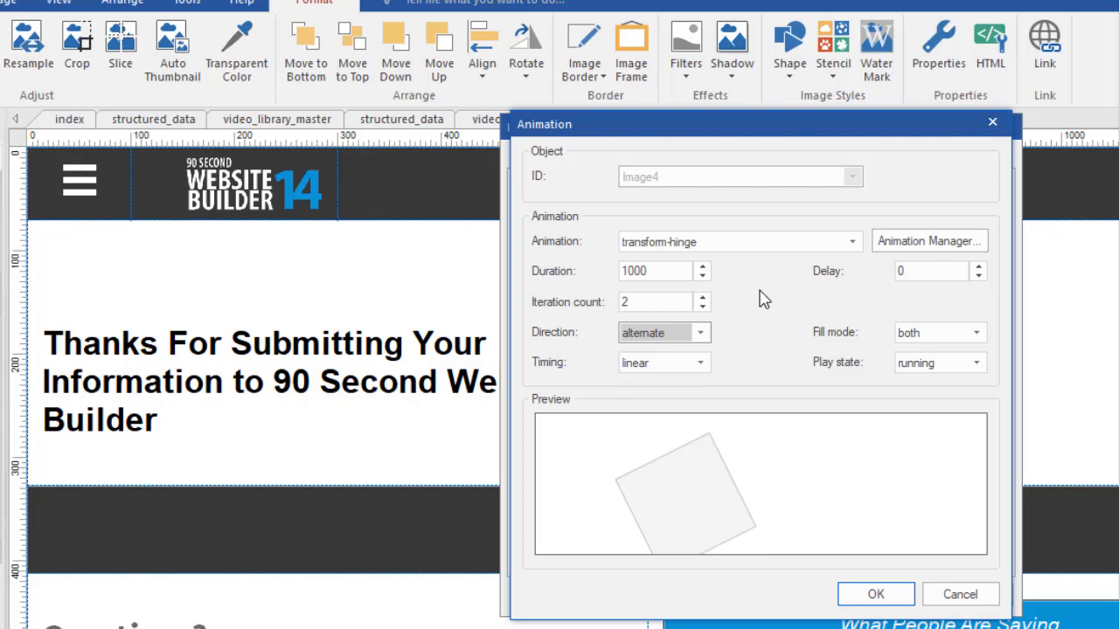
{"action": "left_click", "coordinate": [700, 333]}
{"action": "left_click", "coordinate": [664, 400]}
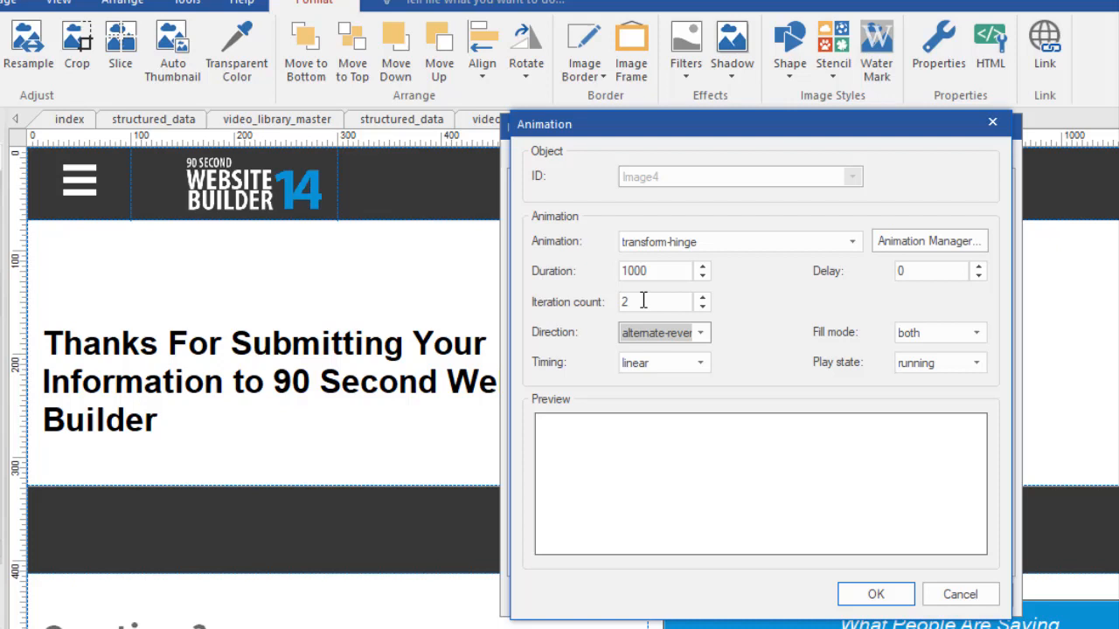
{"action": "left_click", "coordinate": [700, 333]}
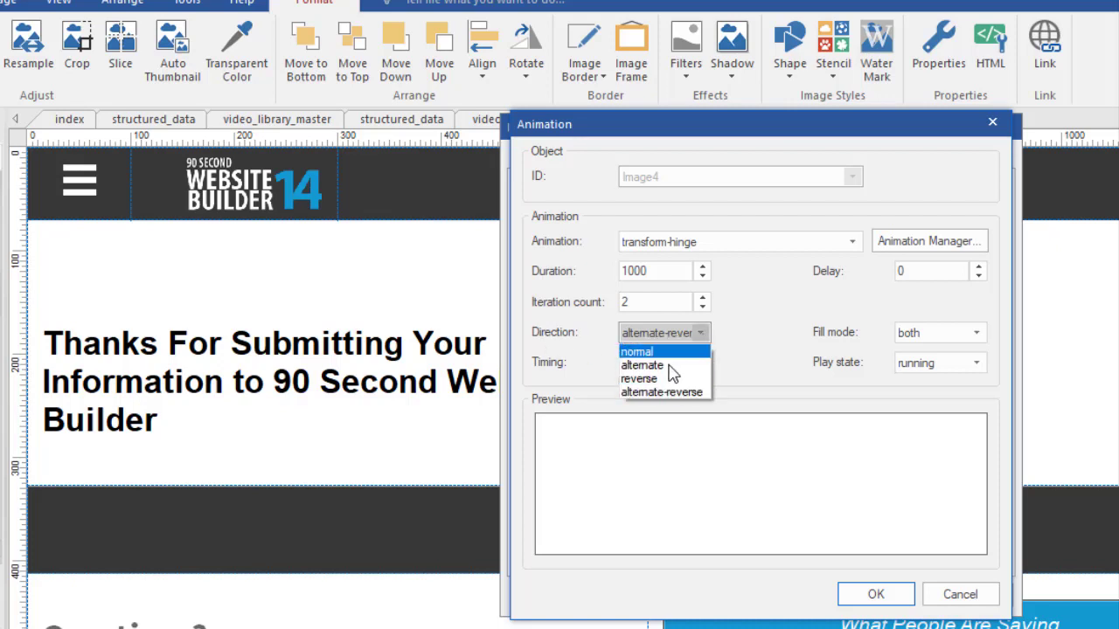
{"action": "left_click", "coordinate": [651, 374]}
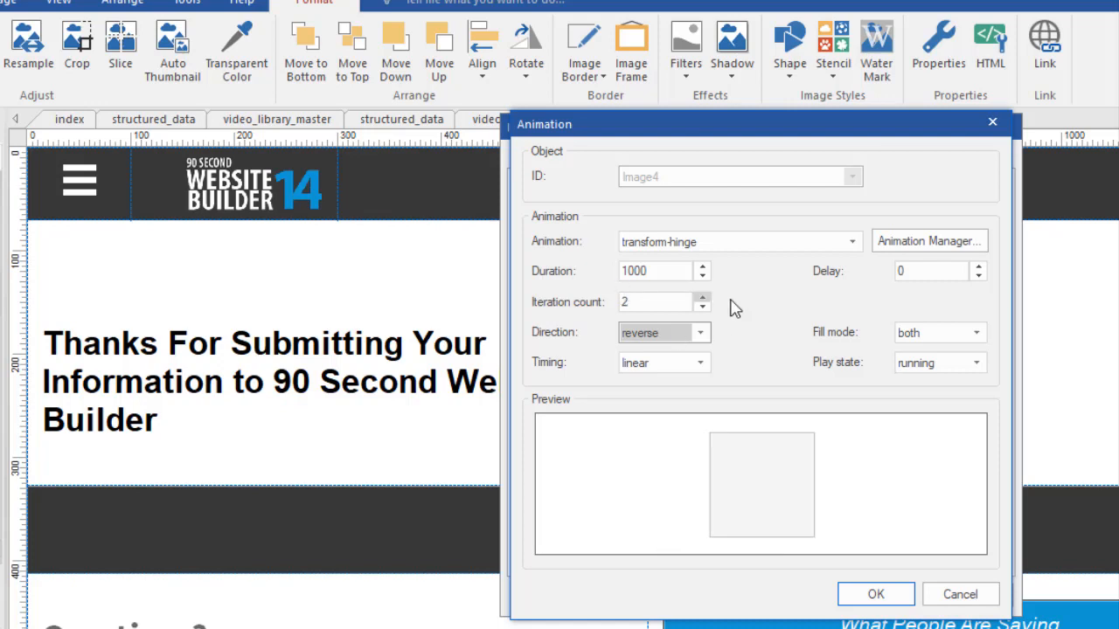
Set the hinge duration to 3000 ms and apply the image properties
{"action": "double_click", "coordinate": [669, 271]}
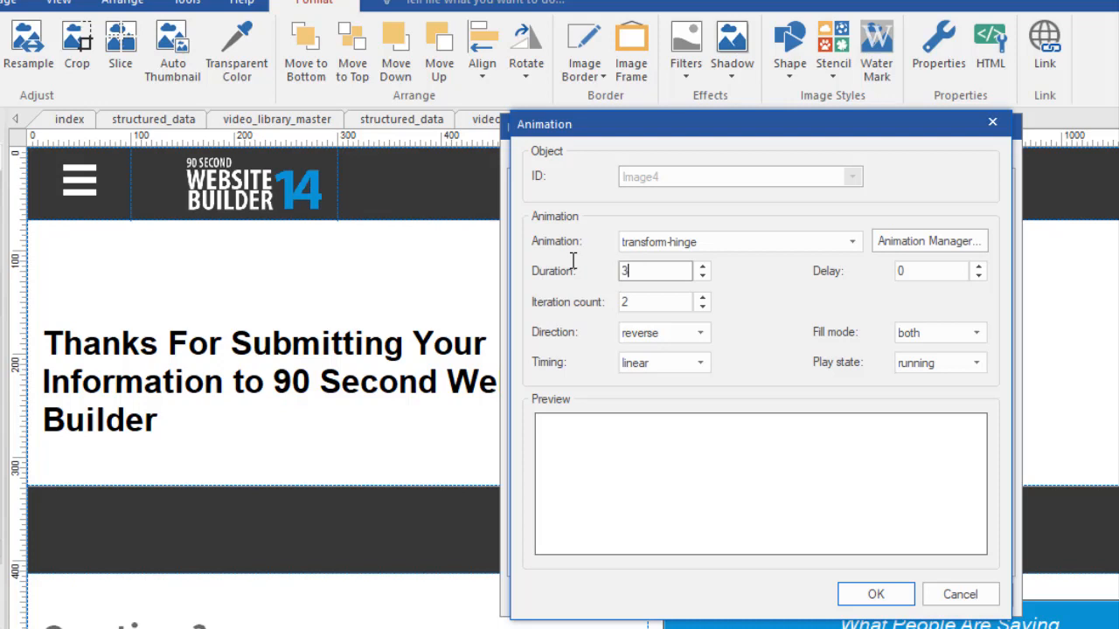
{"action": "type", "text": "3000"}
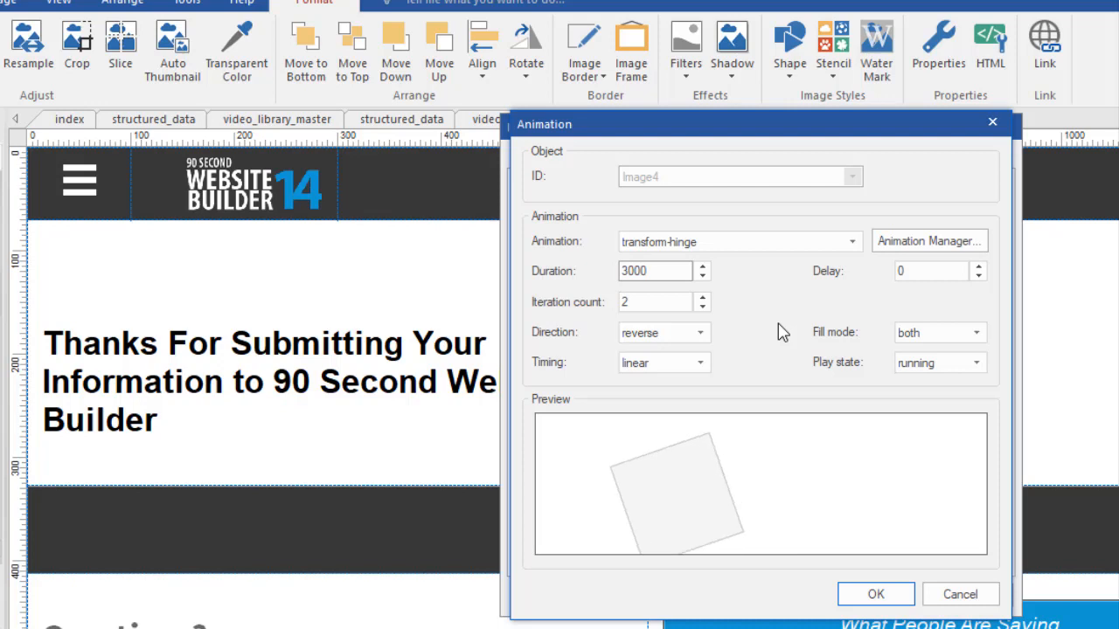
{"action": "left_click", "coordinate": [875, 594]}
{"action": "left_click", "coordinate": [807, 596]}
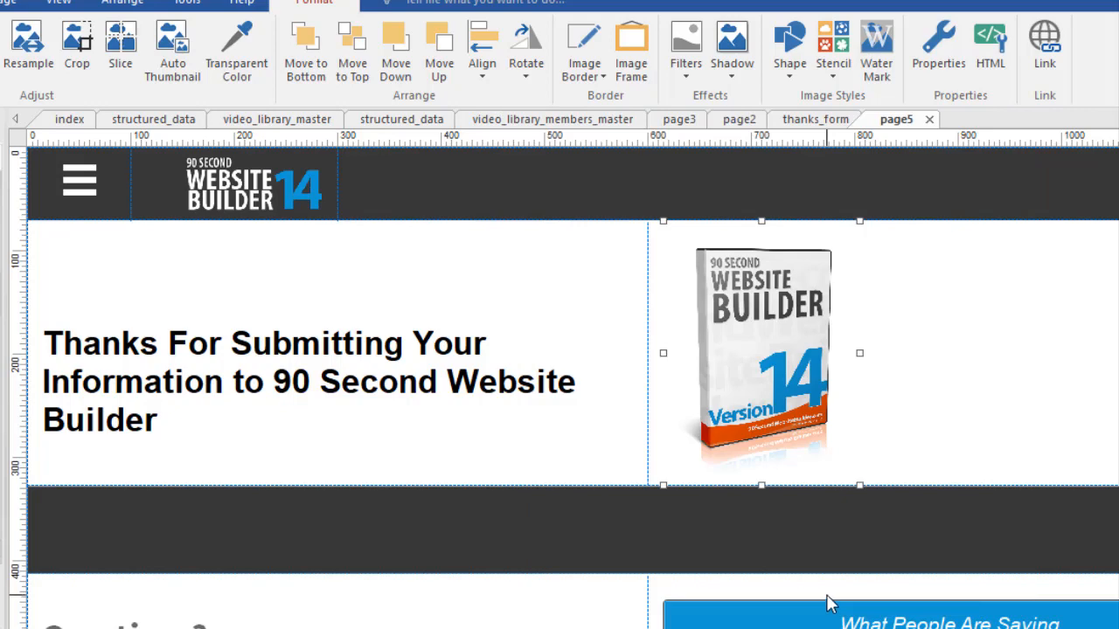
{"action": "key", "text": "F5"}
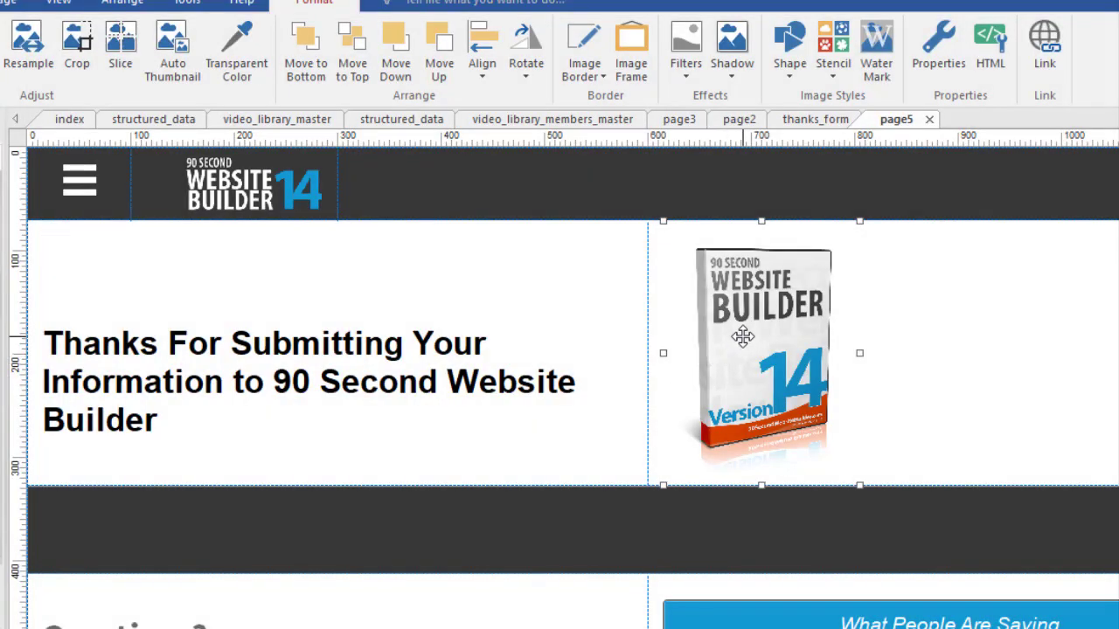
{"action": "mouse_move", "coordinate": [739, 336]}
{"action": "left_mouse_down"}
{"action": "mouse_move", "coordinate": [802, 378]}
{"action": "mouse_move", "coordinate": [791, 349]}
{"action": "left_mouse_up"}
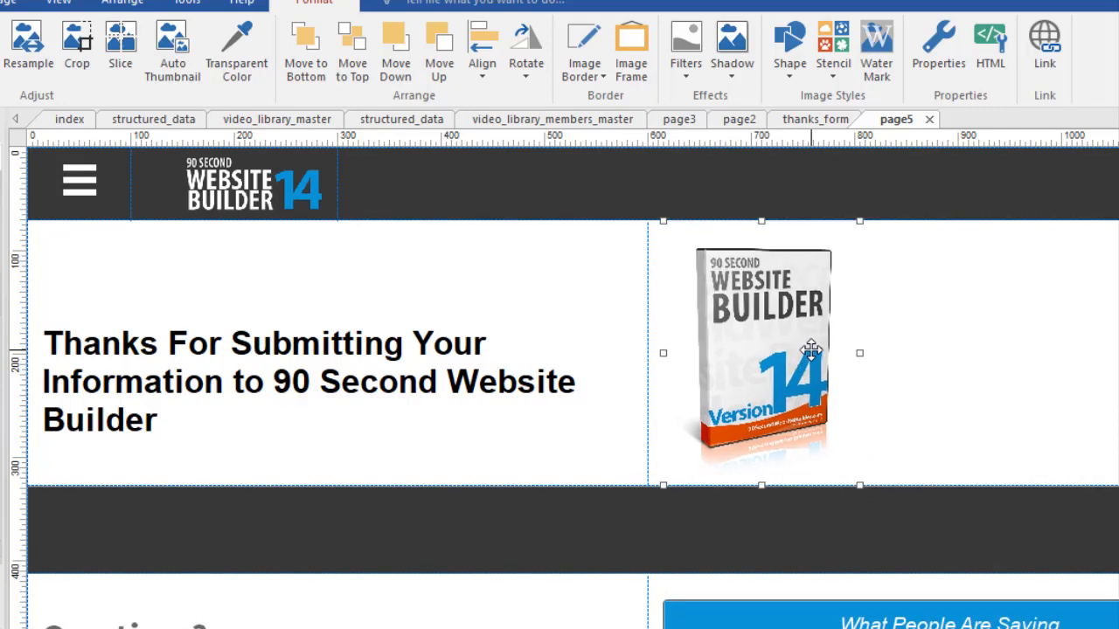
Edit the product box's transform-rotate-in animation to an iteration count of -1 and confirm
{"action": "double_click", "coordinate": [779, 338]}
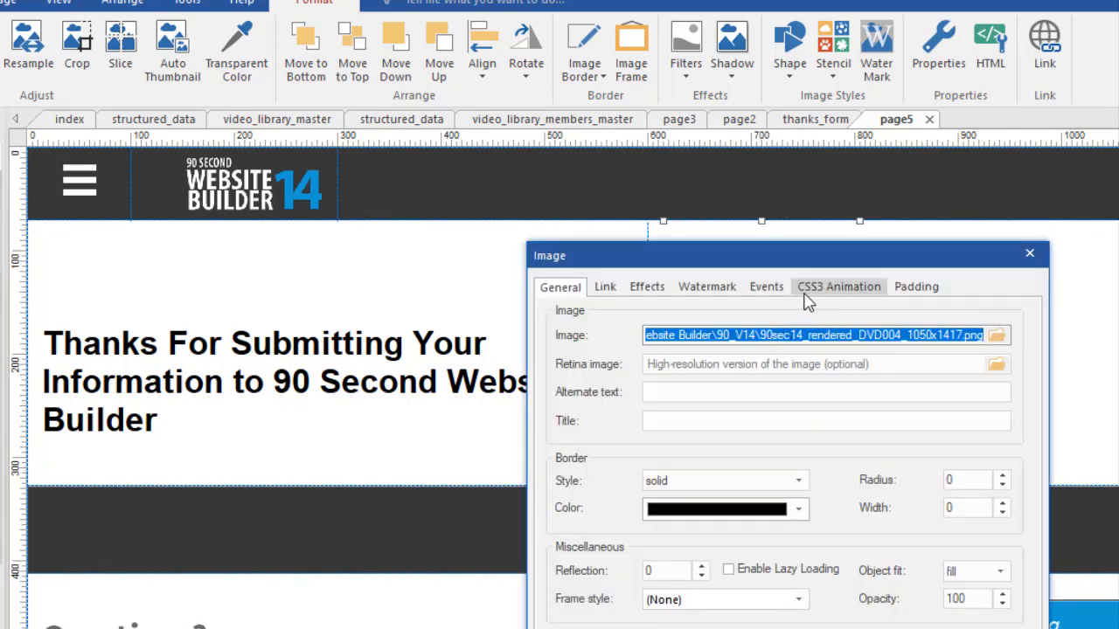
{"action": "left_click", "coordinate": [838, 287]}
{"action": "left_click_drag", "start_coordinate": [900, 258], "coordinate": [868, 164]}
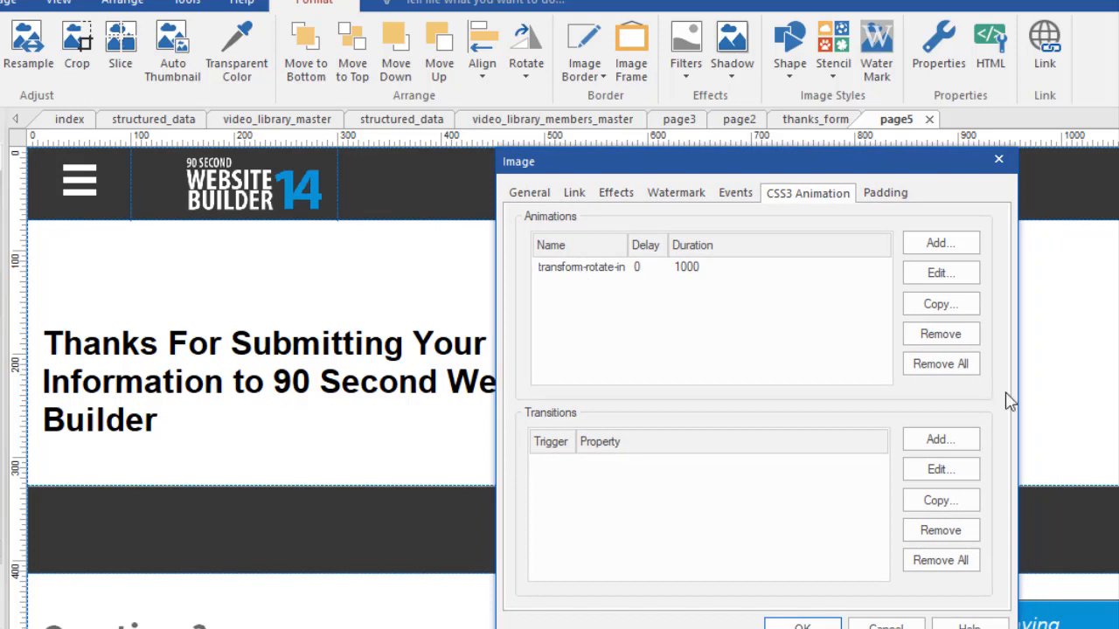
{"action": "left_click", "coordinate": [602, 266]}
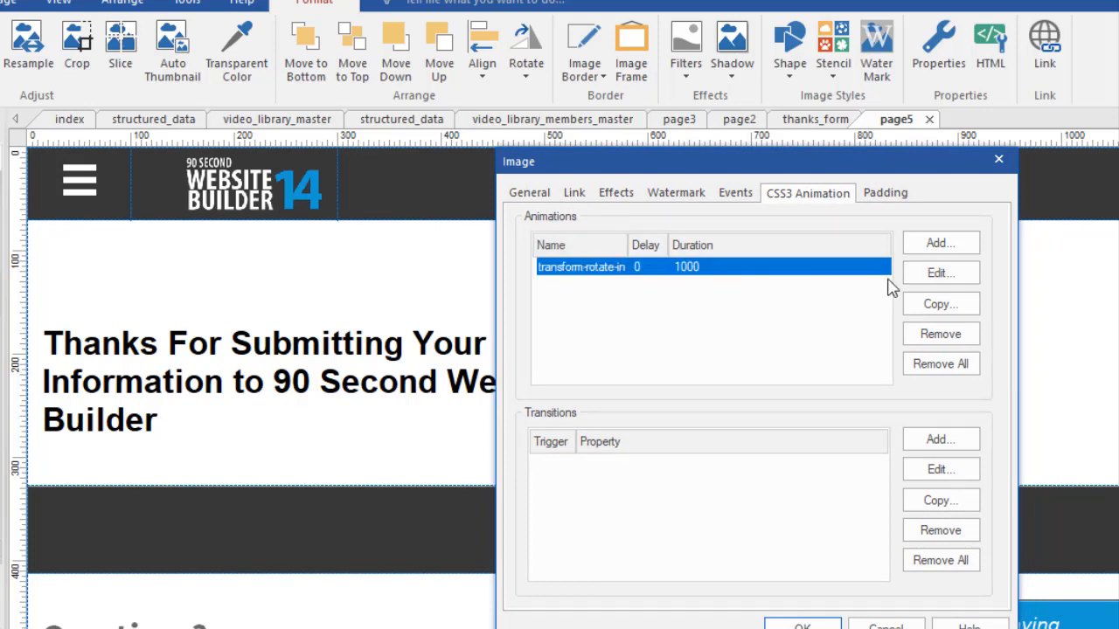
{"action": "left_click", "coordinate": [928, 278]}
{"action": "left_click", "coordinate": [928, 278]}
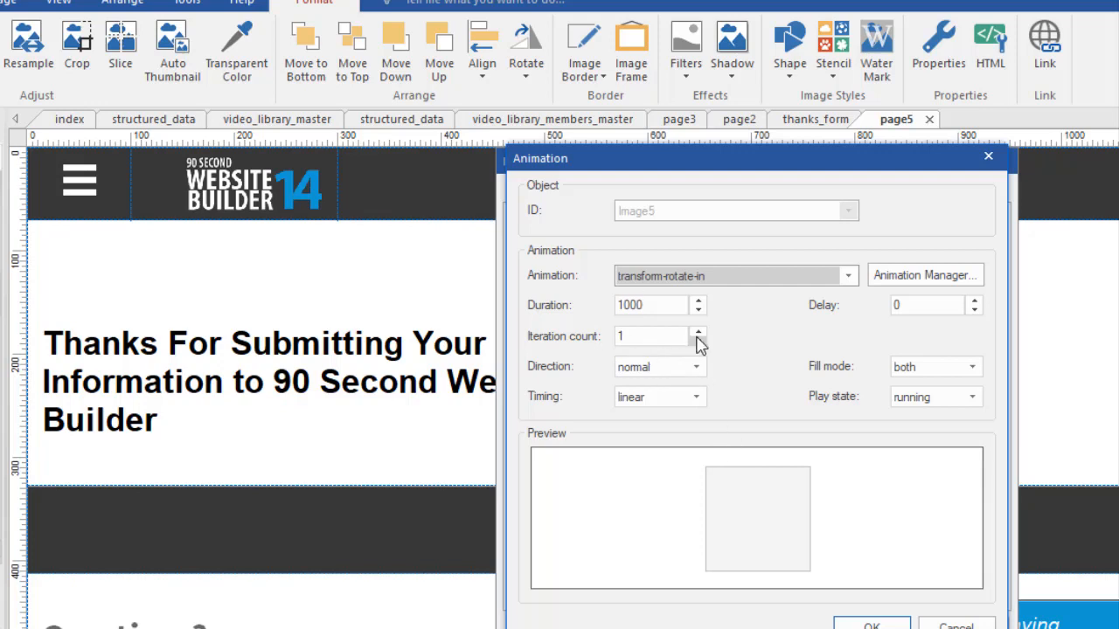
{"action": "double_click", "coordinate": [635, 337]}
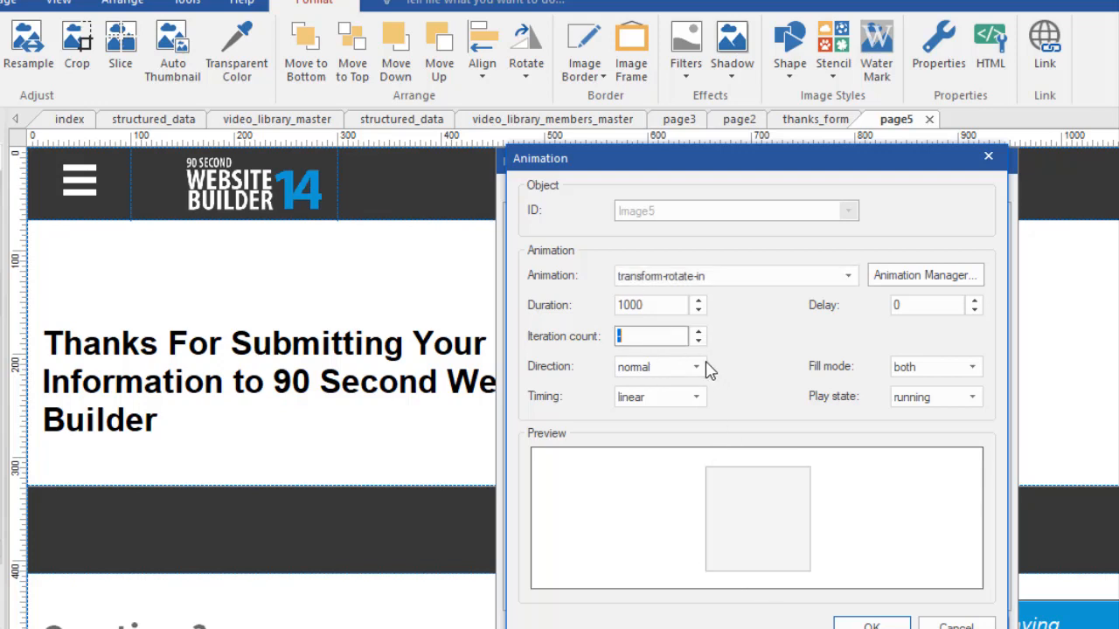
{"action": "type", "text": "-1"}
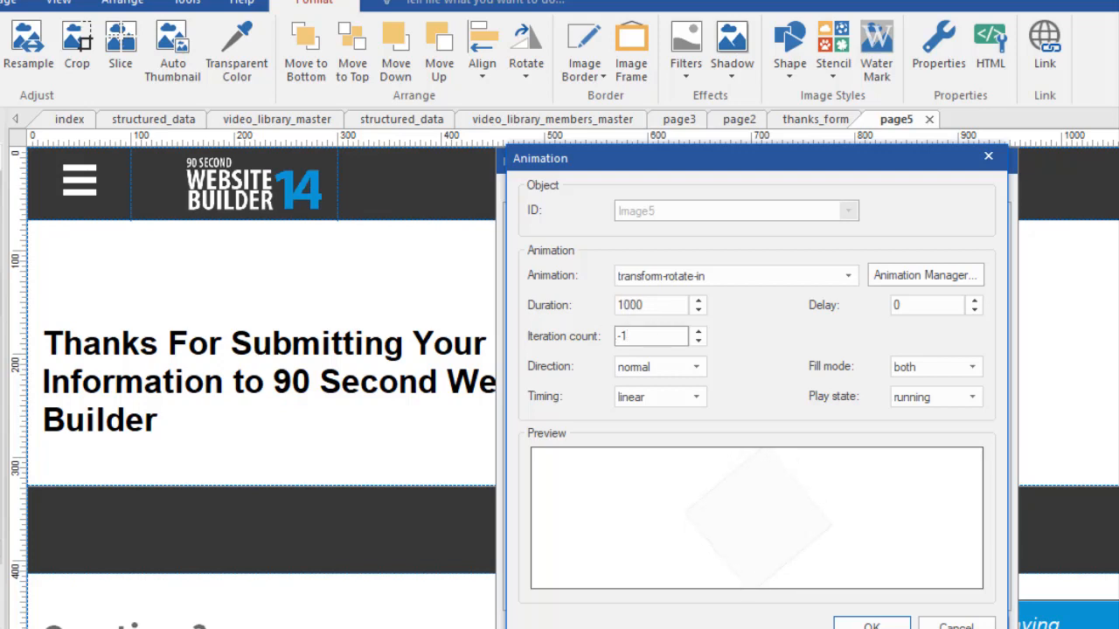
{"action": "left_click", "coordinate": [871, 624]}
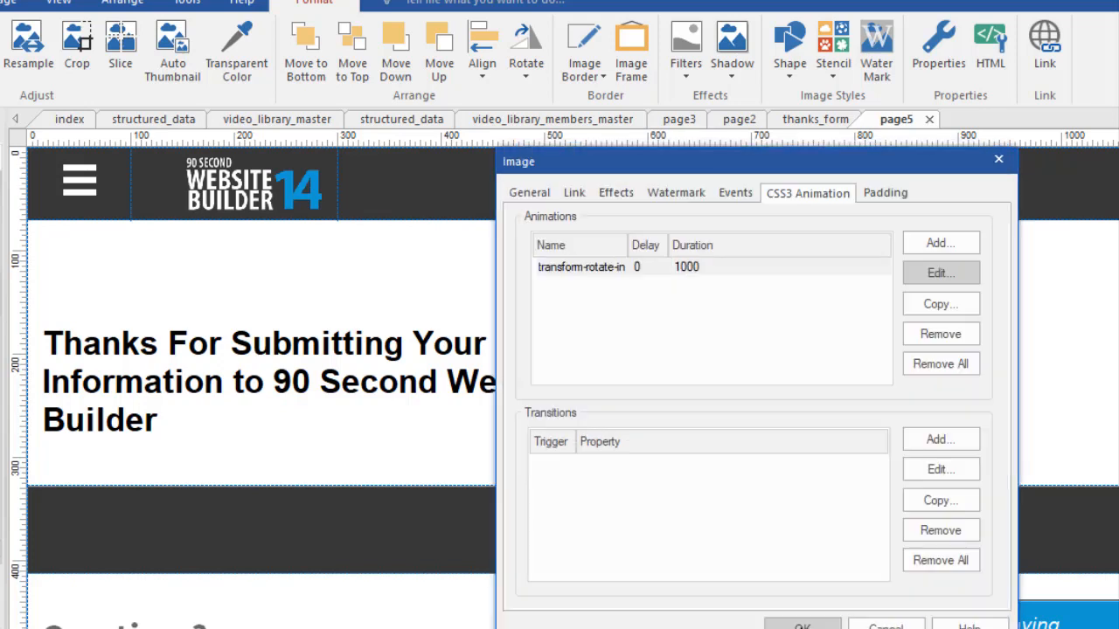
Preview the rotating product box in Chrome with F5, then reopen the image's animation list
{"action": "left_click", "coordinate": [802, 624]}
{"action": "key", "text": "F5"}
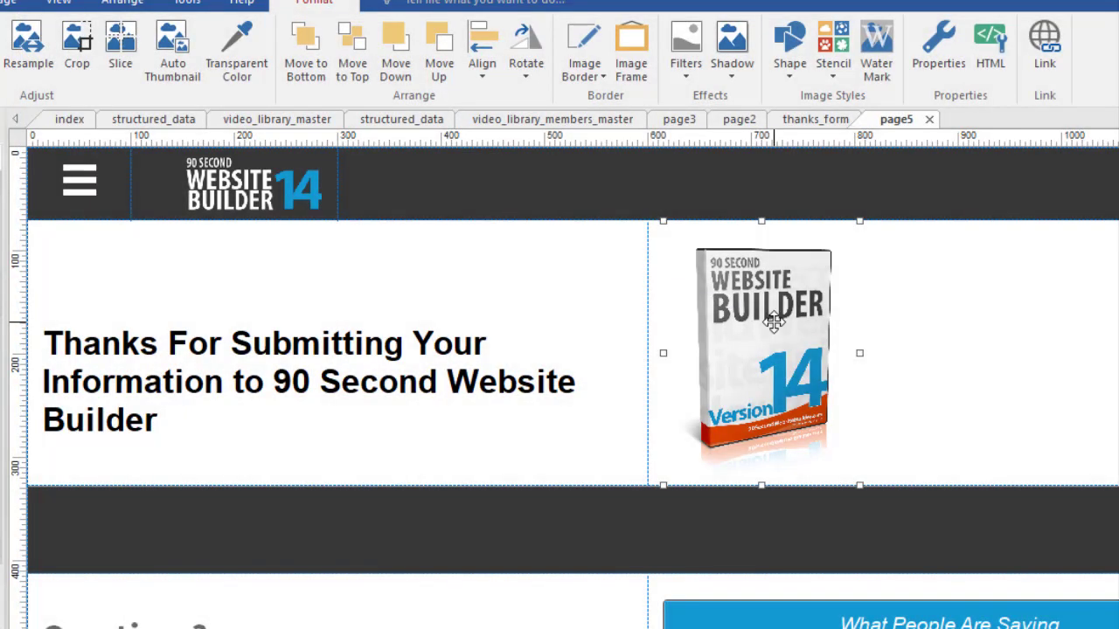
{"action": "double_click", "coordinate": [762, 350]}
{"action": "left_click", "coordinate": [695, 253]}
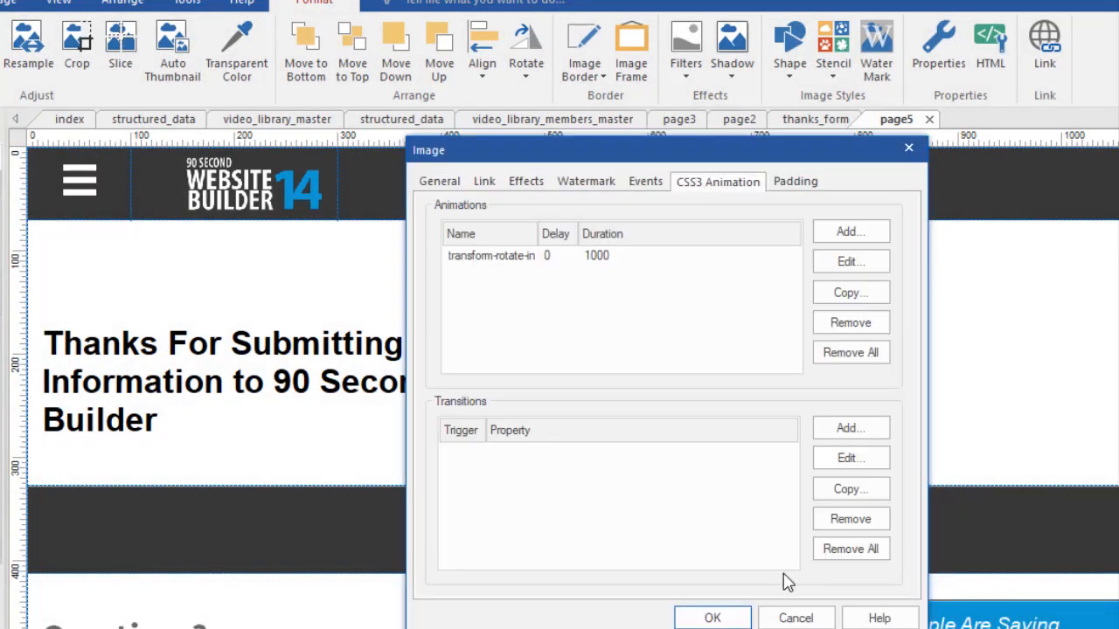
Cancel the image settings, delete the product box and undo the deletion
{"action": "left_click", "coordinate": [796, 618]}
{"action": "key", "text": "Delete"}
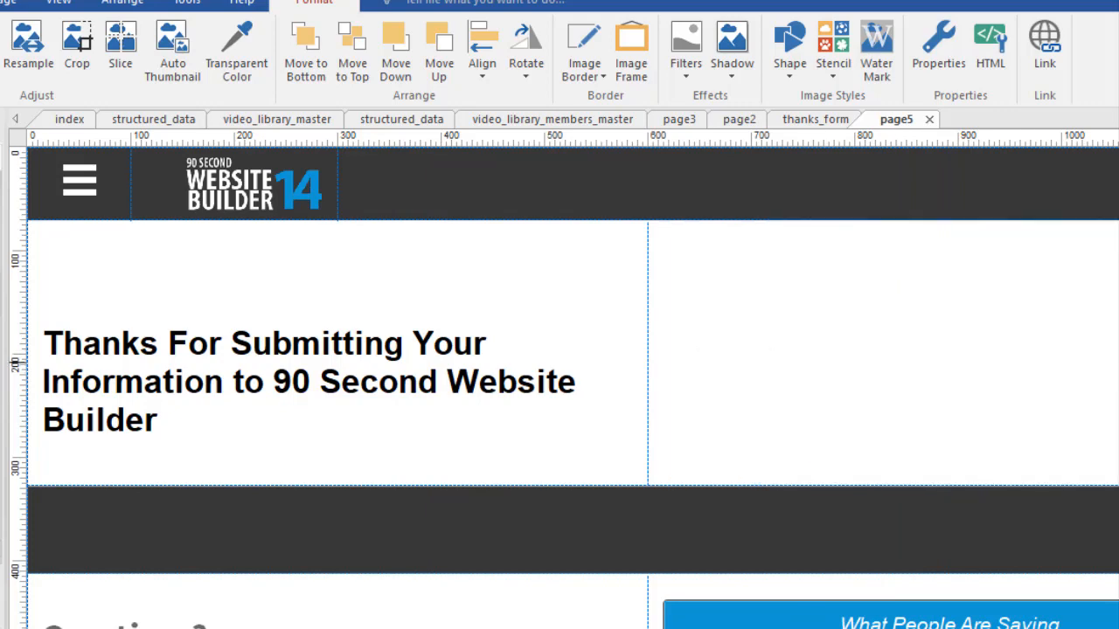
{"action": "scroll", "coordinate": [791, 352], "scroll_direction": "down", "scroll_amount": 5}
{"action": "scroll", "coordinate": [791, 352], "scroll_direction": "up", "scroll_amount": 2}
{"action": "scroll", "coordinate": [771, 340], "scroll_direction": "up", "scroll_amount": 3}
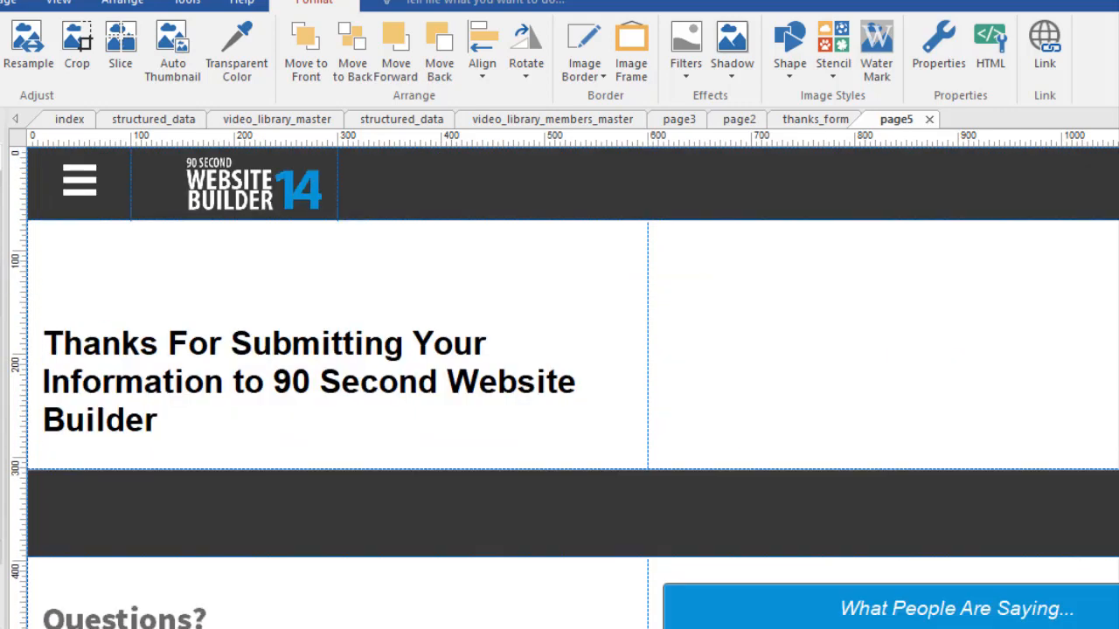
{"action": "key", "text": "ctrl+z"}
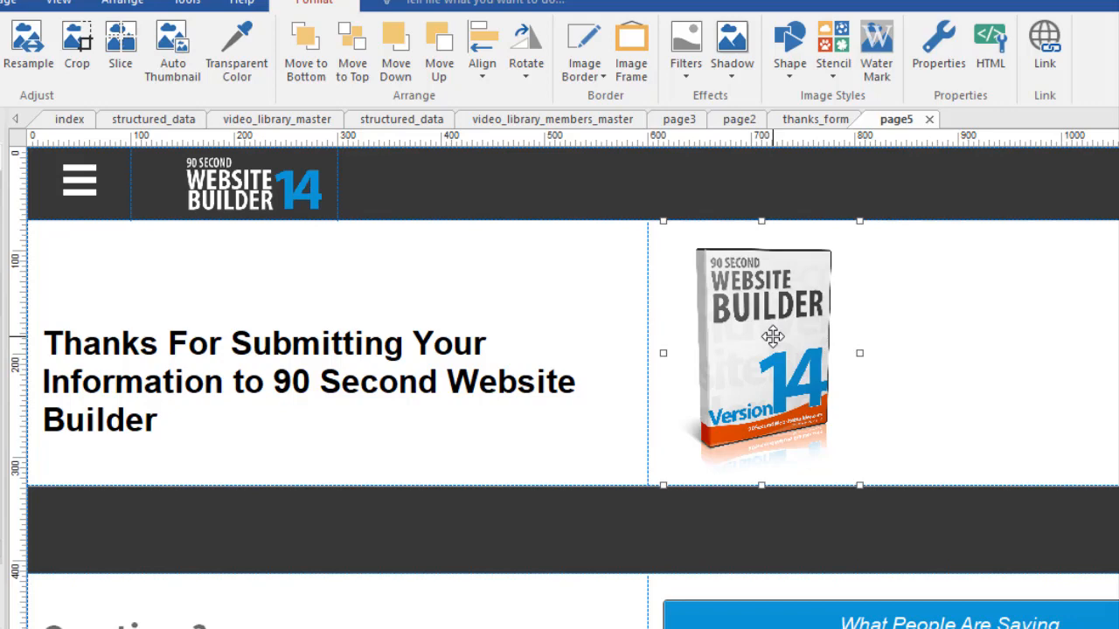
Bring up the product box's transform-spring animation for editing in its CSS3 animation settings
{"action": "double_click", "coordinate": [773, 337]}
{"action": "left_click_drag", "start_coordinate": [781, 255], "coordinate": [725, 131]}
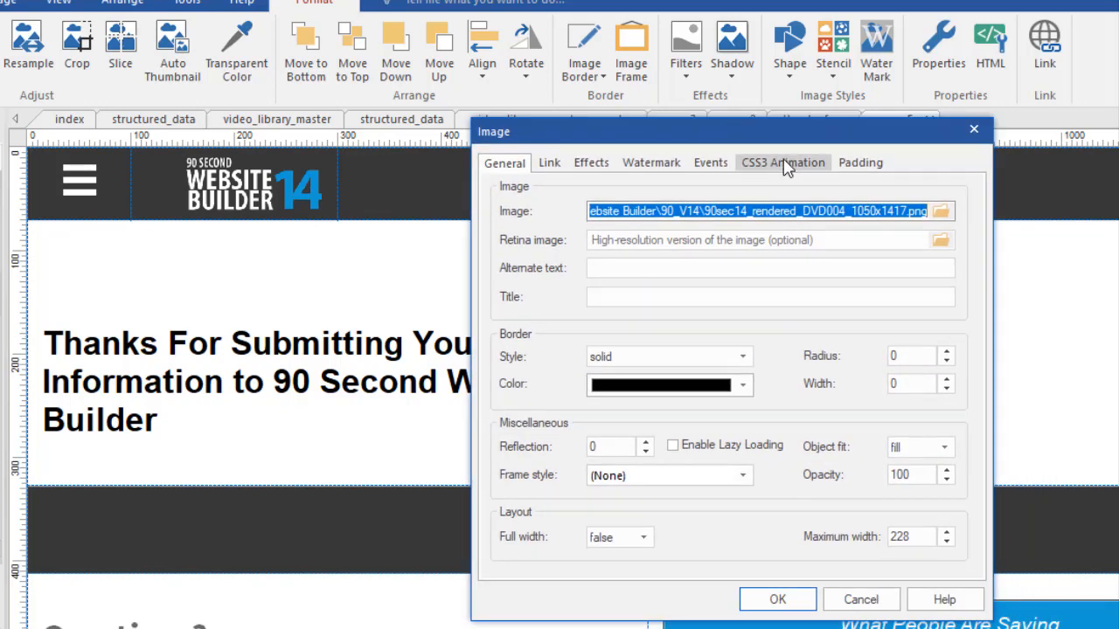
{"action": "left_click", "coordinate": [791, 164]}
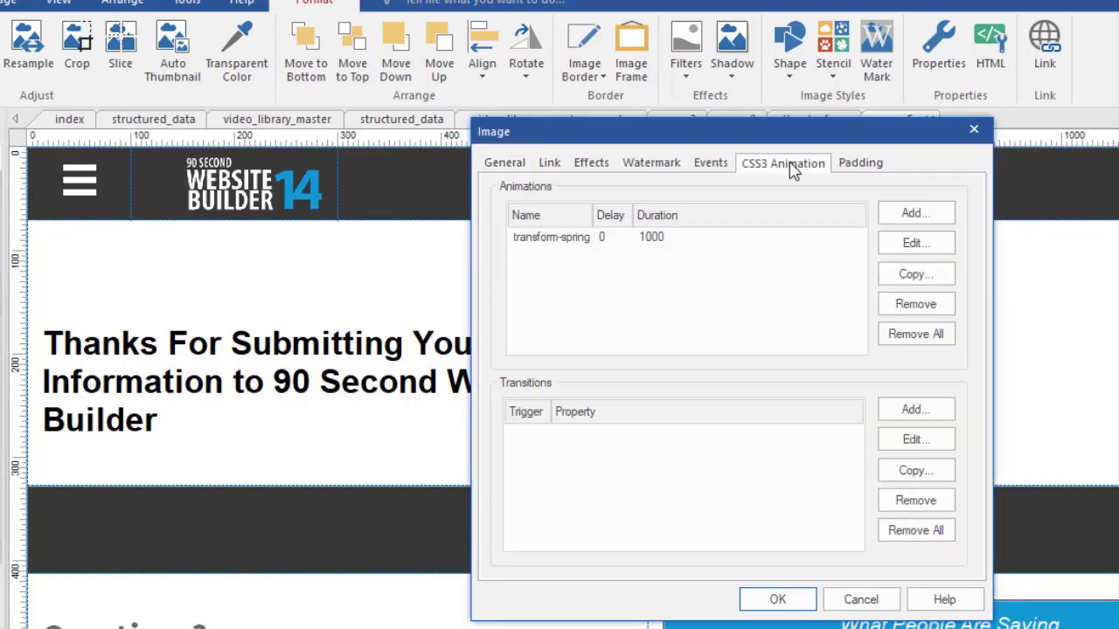
{"action": "left_click", "coordinate": [575, 243]}
{"action": "left_click", "coordinate": [915, 243]}
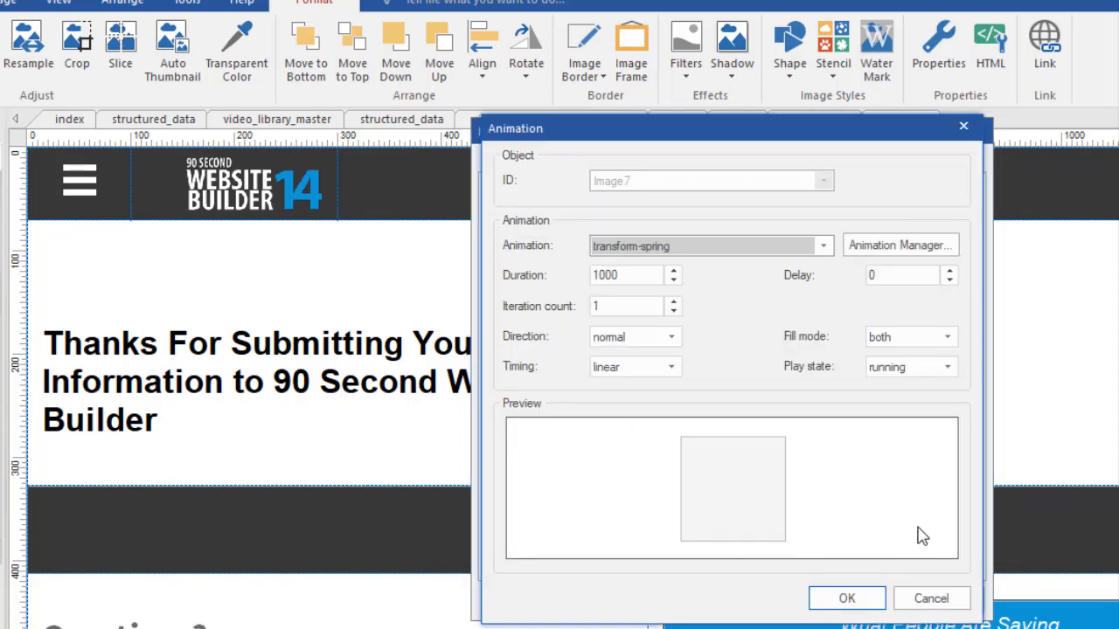
Set the transform-spring iteration count to 3, apply it, and launch a browser preview
{"action": "left_click", "coordinate": [674, 301]}
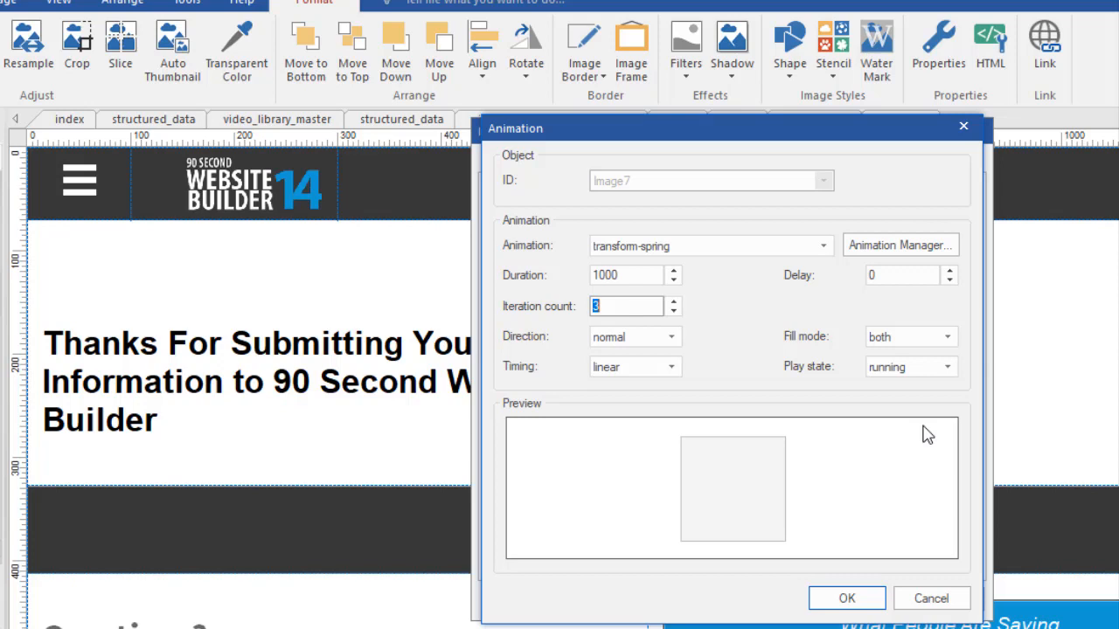
{"action": "left_click", "coordinate": [846, 597]}
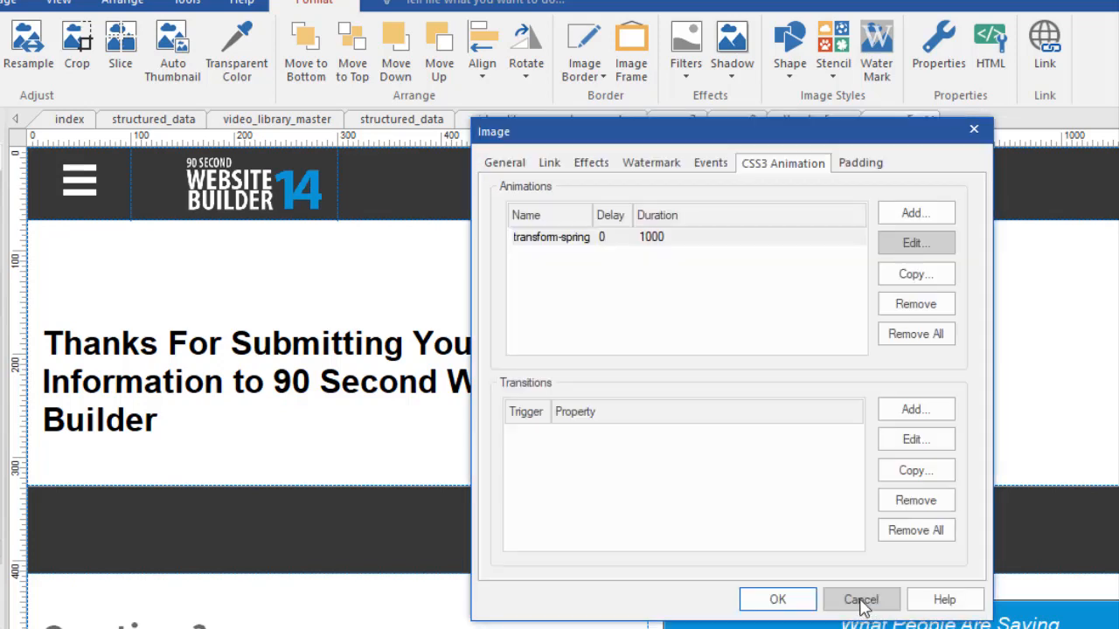
{"action": "left_click", "coordinate": [778, 600]}
{"action": "key", "text": "F5"}
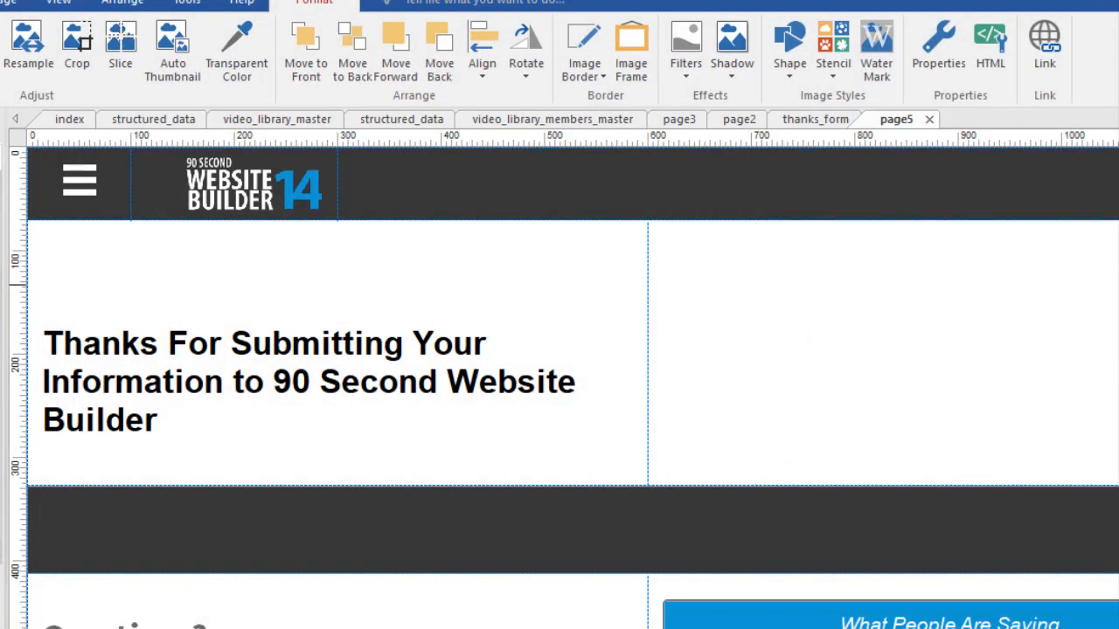
{"action": "scroll", "coordinate": [559, 394], "scroll_direction": "down", "scroll_amount": 4}
{"action": "scroll", "coordinate": [560, 393], "scroll_direction": "down", "scroll_amount": 4}
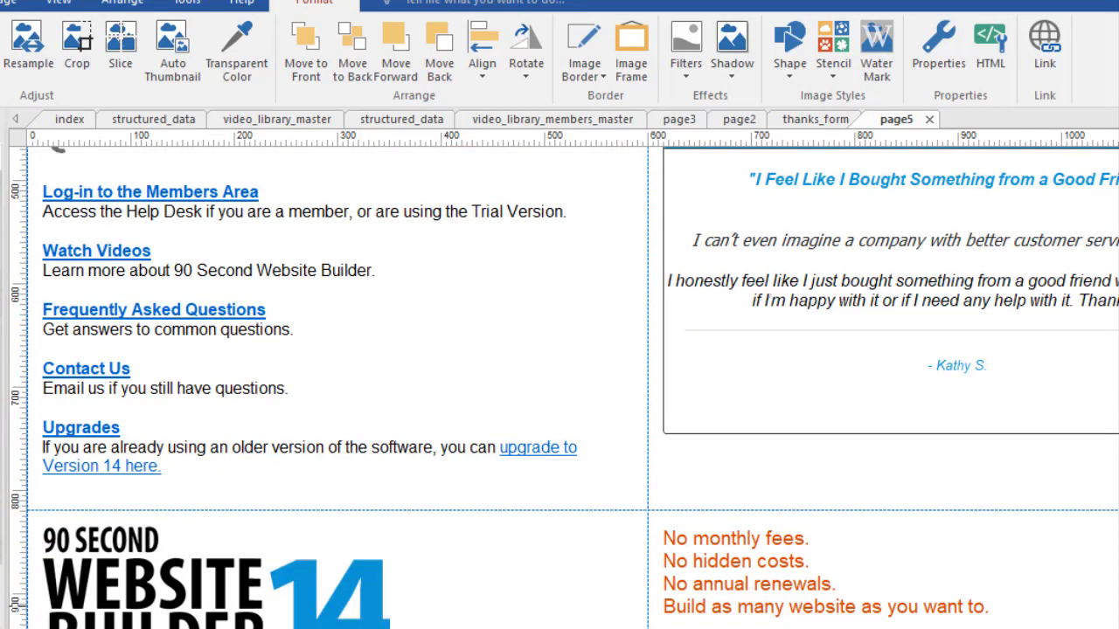
{"action": "scroll", "coordinate": [559, 349], "scroll_direction": "up", "scroll_amount": 3}
{"action": "scroll", "coordinate": [560, 349], "scroll_direction": "up", "scroll_amount": 3}
{"action": "scroll", "coordinate": [560, 350], "scroll_direction": "up", "scroll_amount": 3}
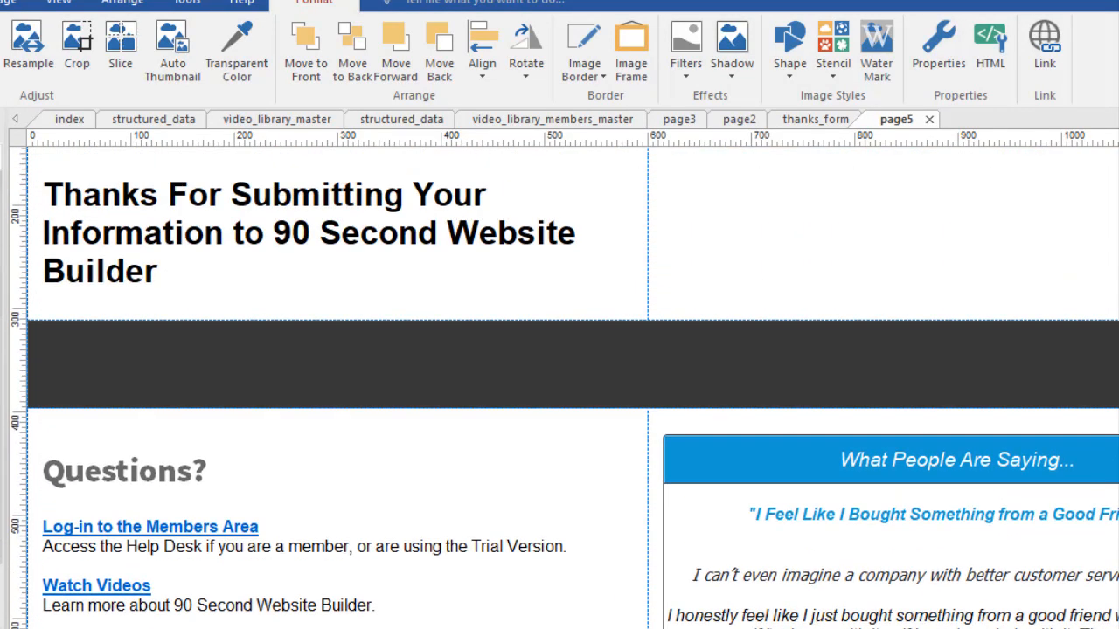
{"action": "left_click", "coordinate": [973, 236]}
{"action": "scroll", "coordinate": [973, 236], "scroll_direction": "up", "scroll_amount": 3}
{"action": "scroll", "coordinate": [972, 236], "scroll_direction": "up", "scroll_amount": 3}
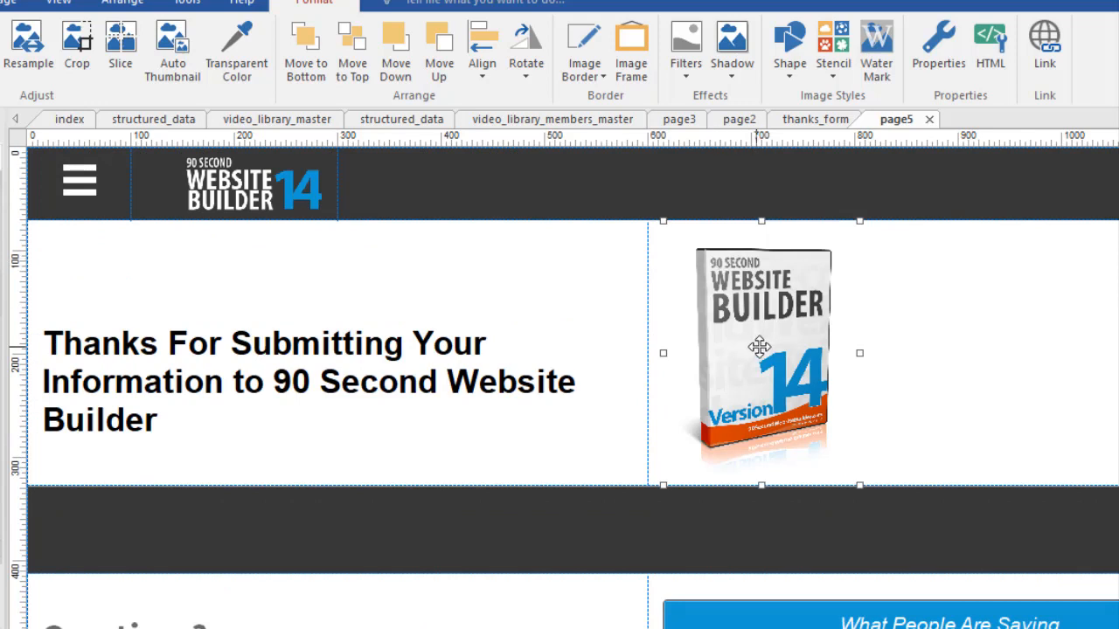
Bring up the product box's twister-down-out animation for editing in its CSS3 animation settings
{"action": "double_click", "coordinate": [719, 260]}
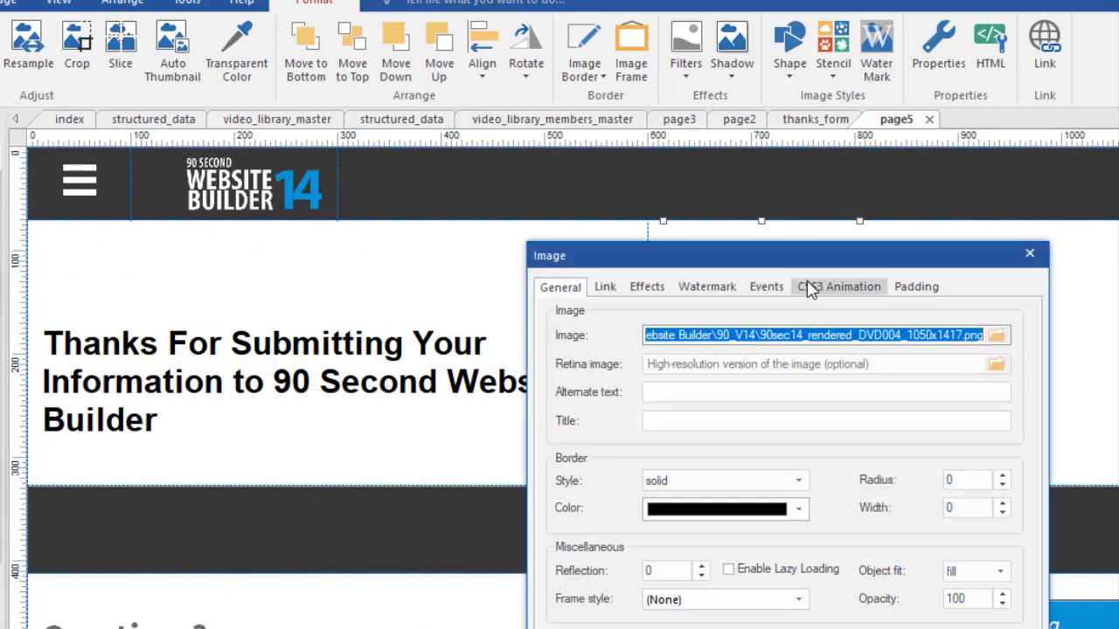
{"action": "left_click", "coordinate": [826, 286]}
{"action": "left_click_drag", "start_coordinate": [809, 255], "coordinate": [787, 182]}
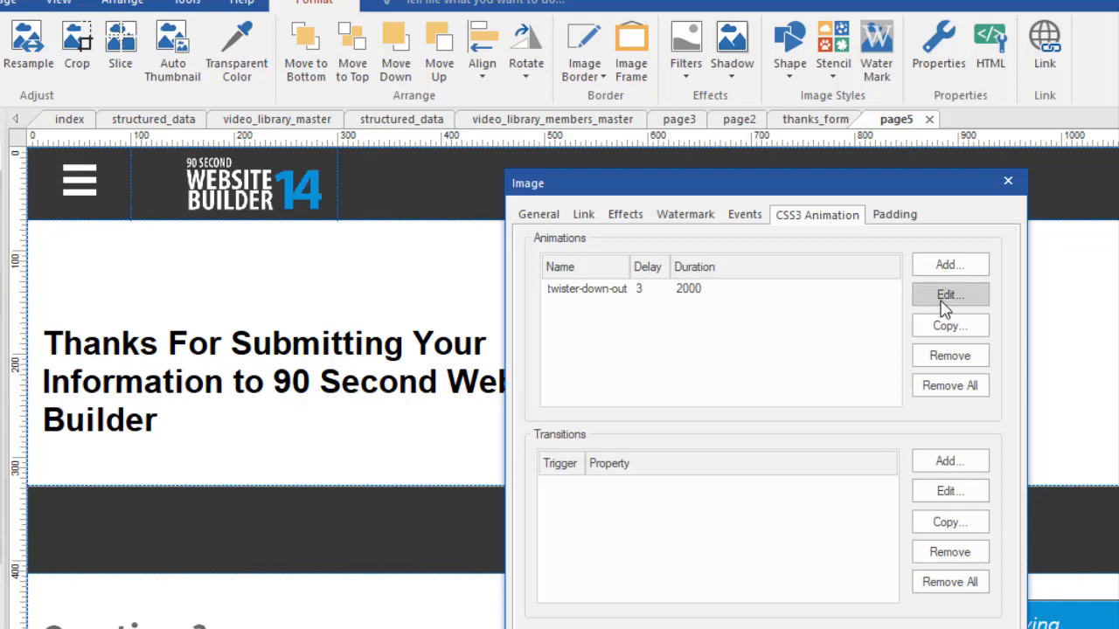
{"action": "left_click", "coordinate": [731, 289]}
{"action": "left_click", "coordinate": [950, 295]}
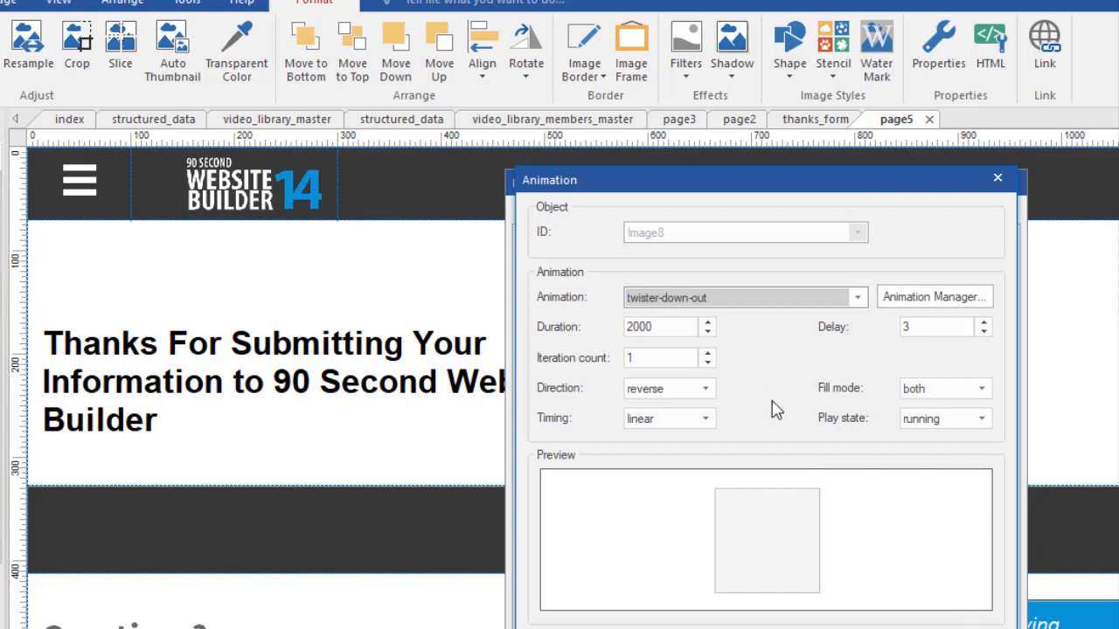
Set twister-down-out to 3 iterations with direction reverse (after trying normal) and confirm
{"action": "left_click", "coordinate": [707, 352]}
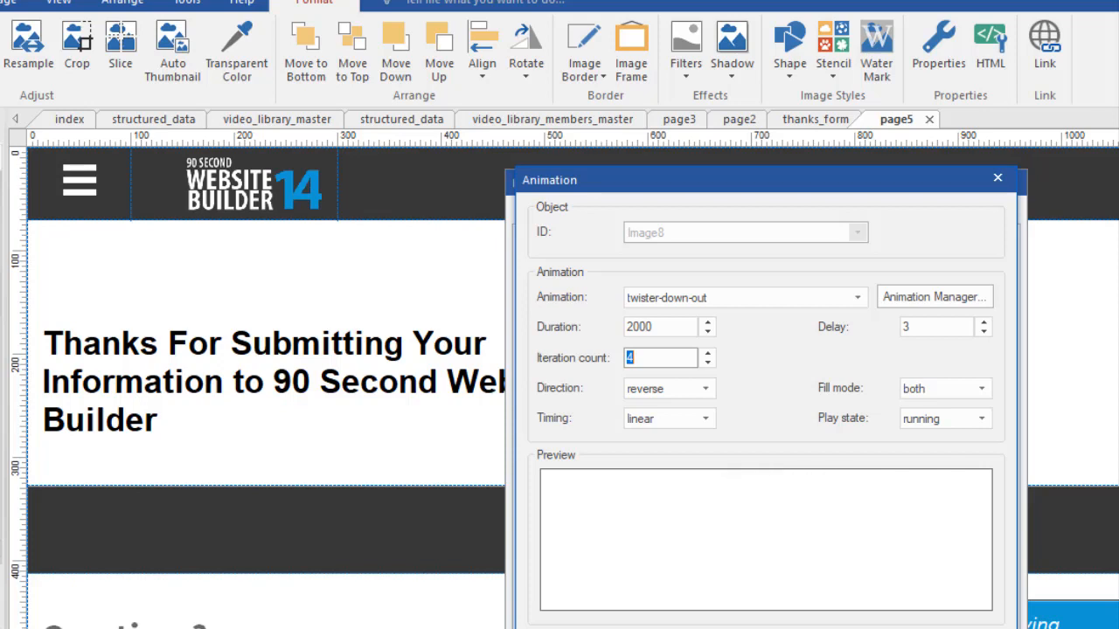
{"action": "left_click", "coordinate": [704, 388]}
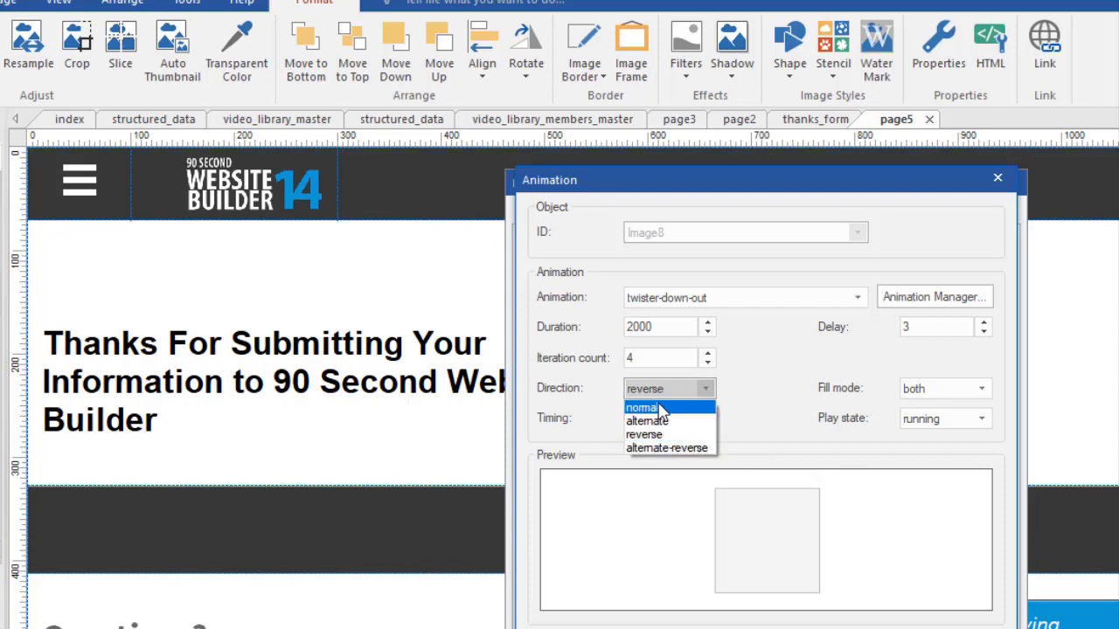
{"action": "left_click", "coordinate": [660, 407]}
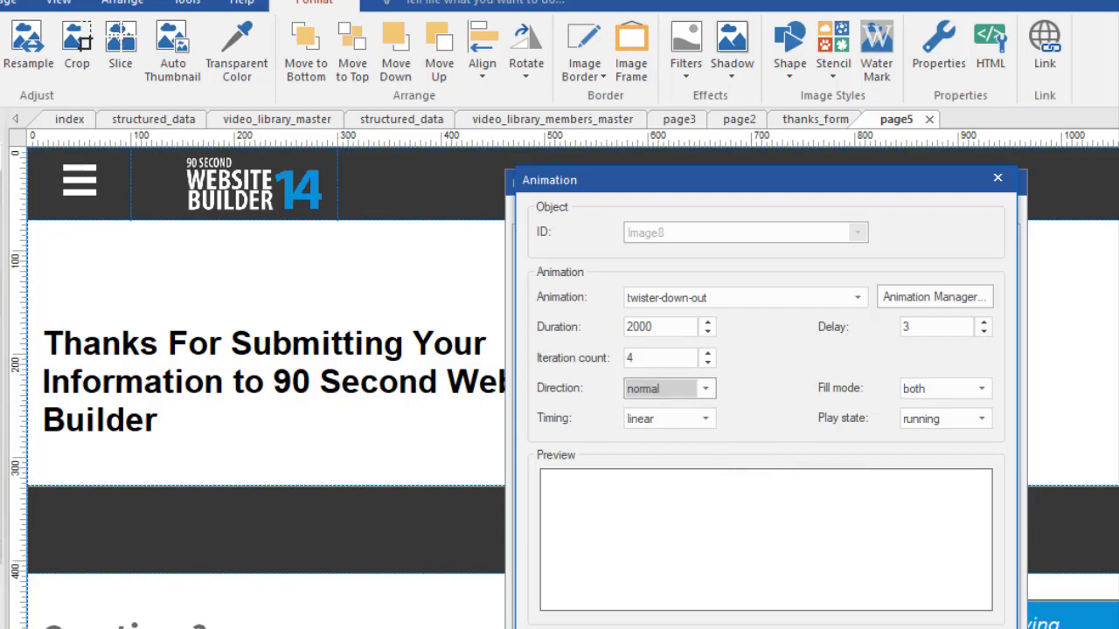
{"action": "left_click", "coordinate": [705, 388]}
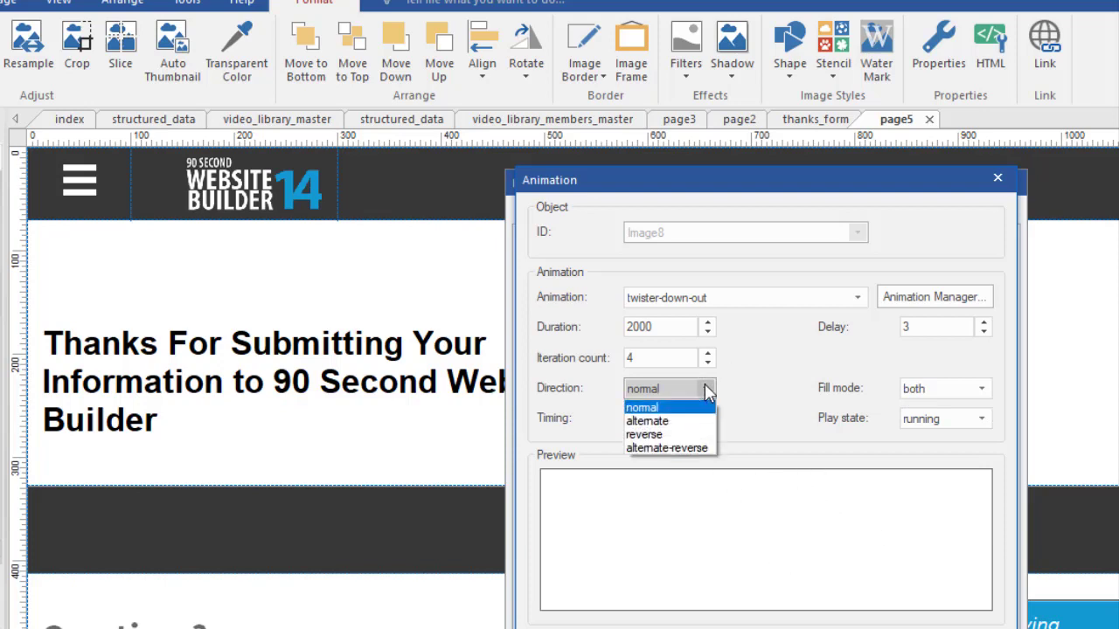
{"action": "left_click", "coordinate": [652, 436]}
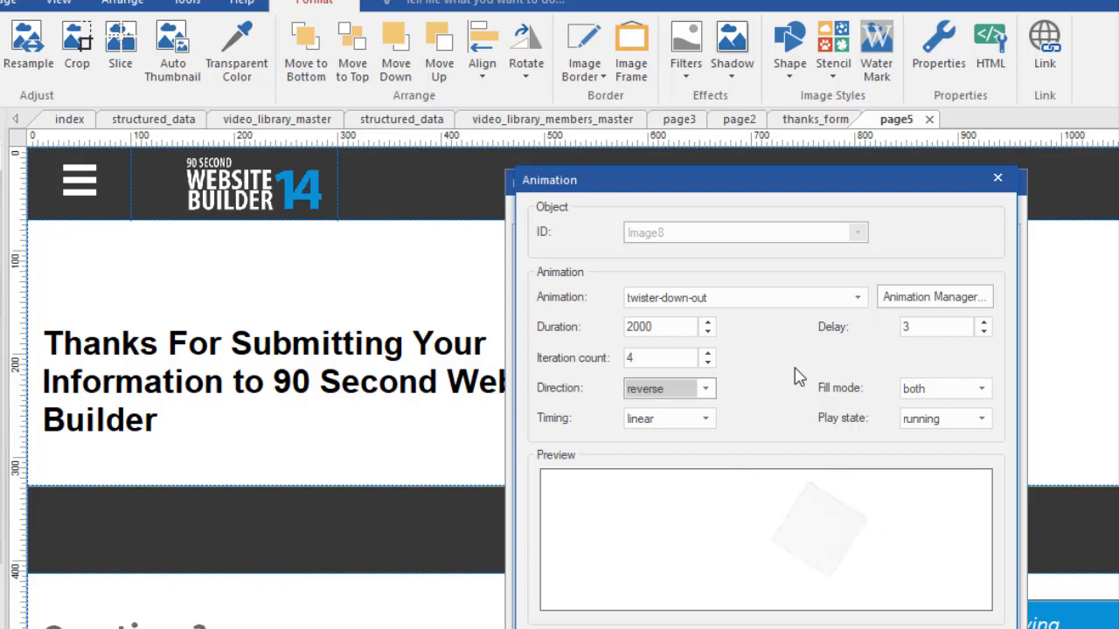
{"action": "left_click", "coordinate": [707, 363]}
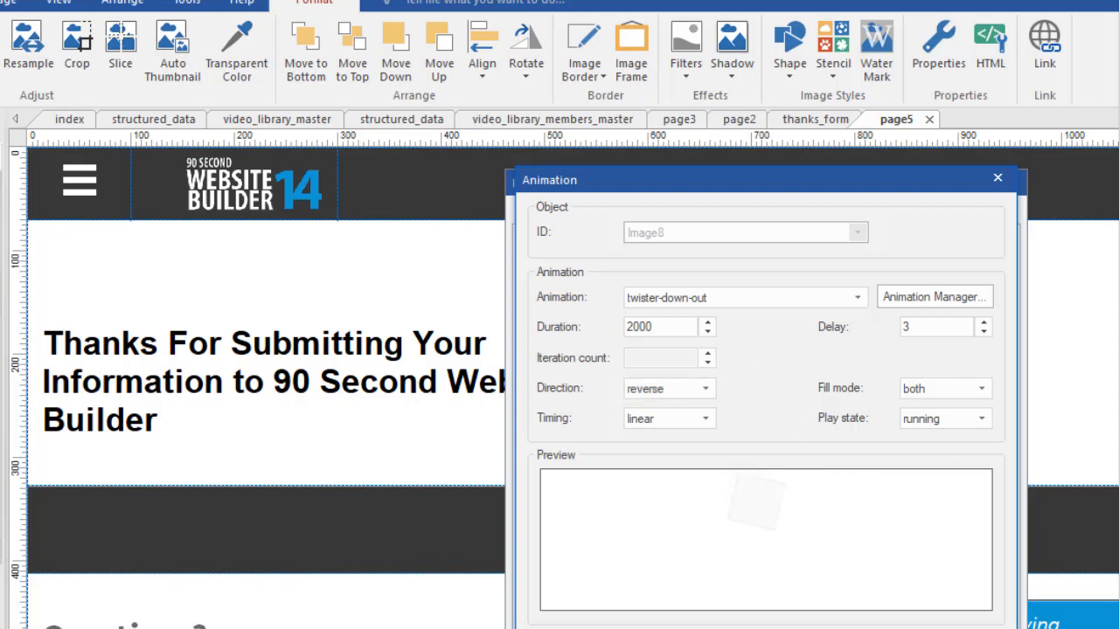
{"action": "key", "text": "Return"}
{"action": "key", "text": "Return"}
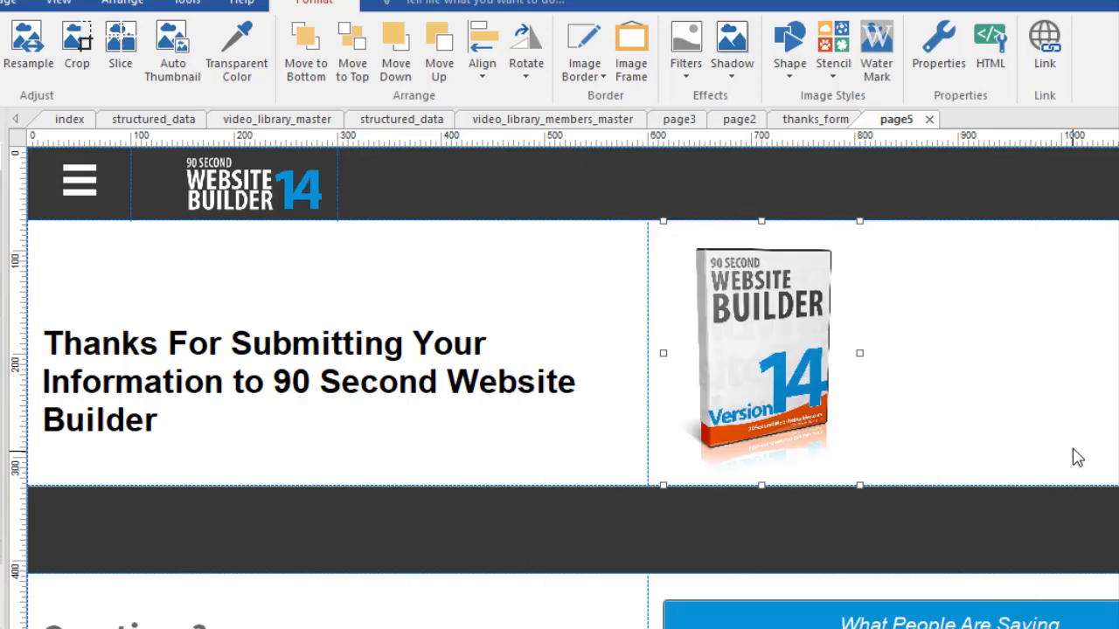
Preview the thank-you page in Chrome and reload it to replay the product box animation
{"action": "key", "text": "F5"}
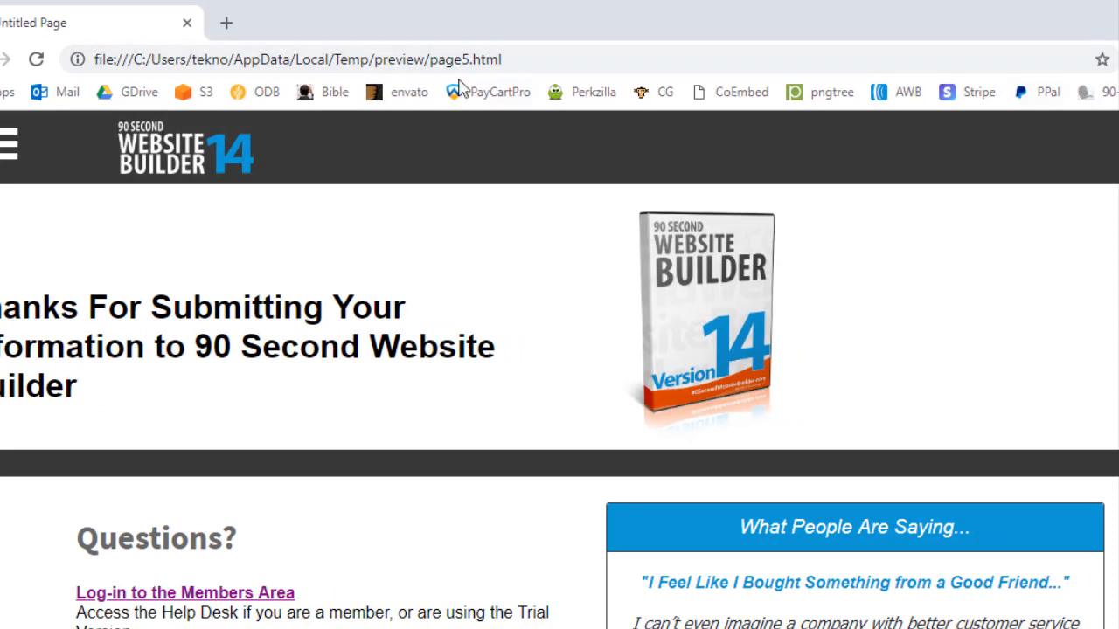
{"action": "left_click", "coordinate": [38, 59]}
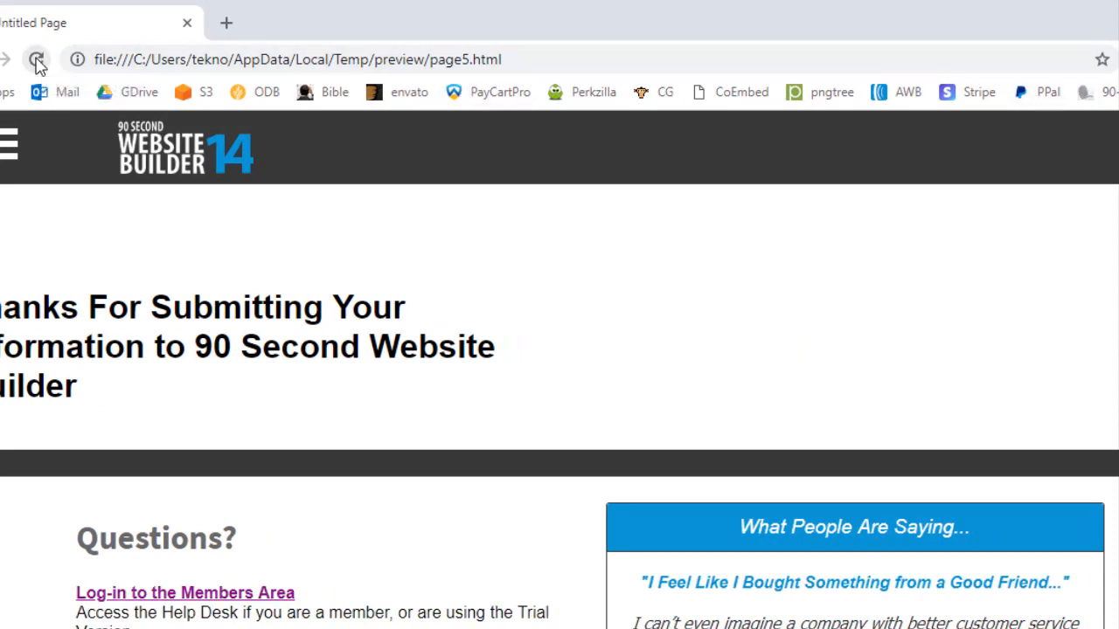